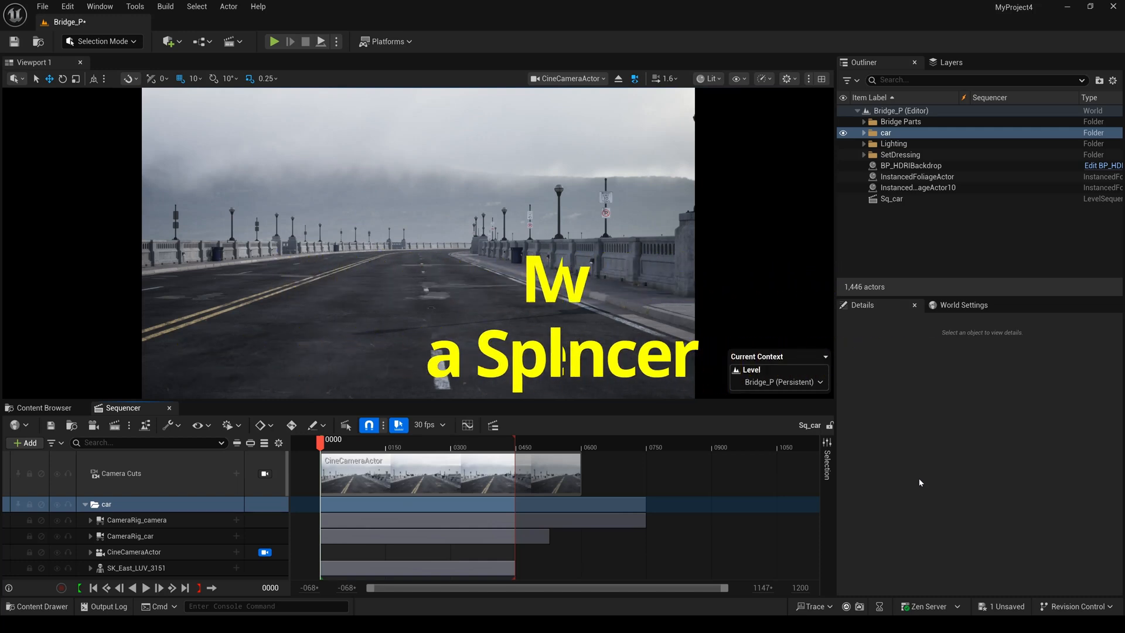
# Play the Sq_car sequence to preview the car-chase shot.
pyautogui.click(146, 587)
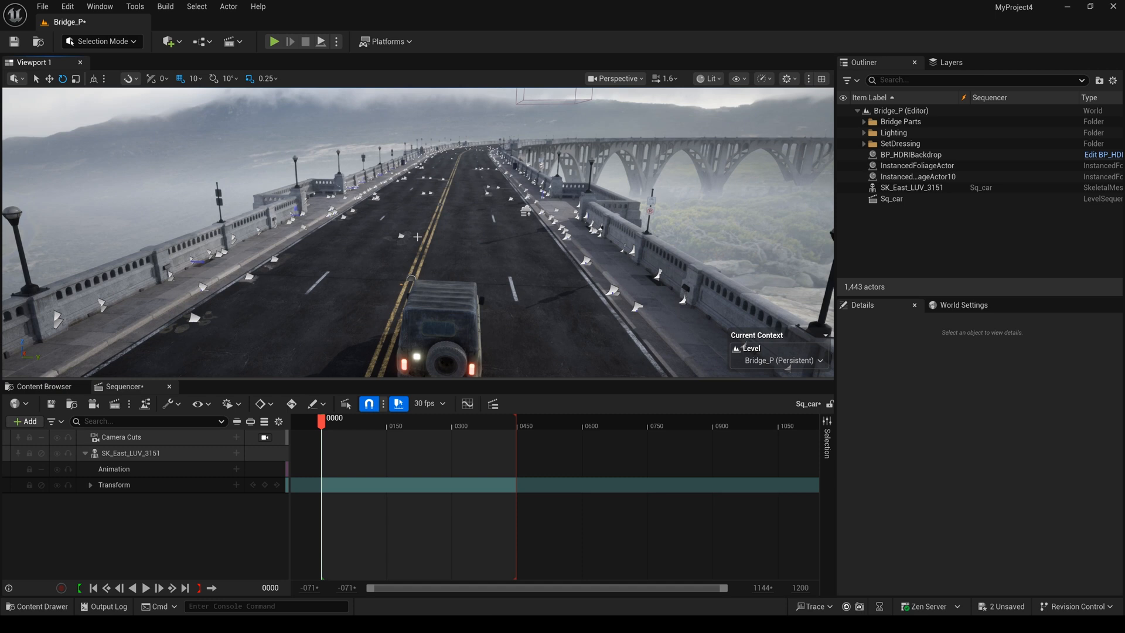
# Place a Camera Rig Rail from Quick Add > Cinematic, reset its location to 0,0,0 and select a spline point.
pyautogui.click(168, 42)
pyautogui.moveTo(211, 170)
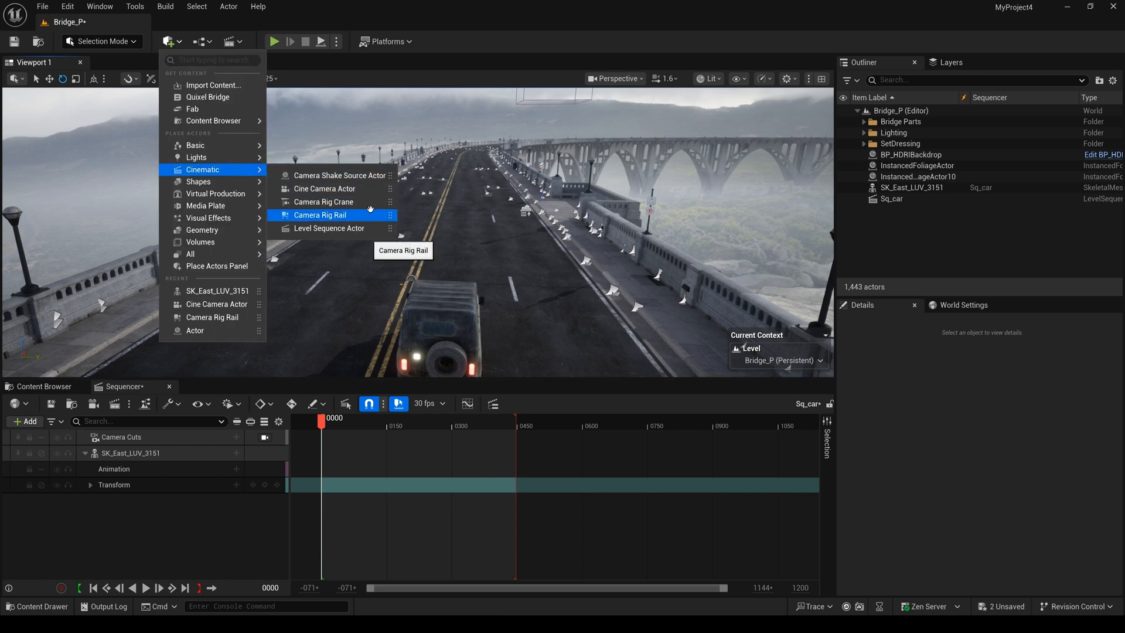
pyautogui.click(334, 216)
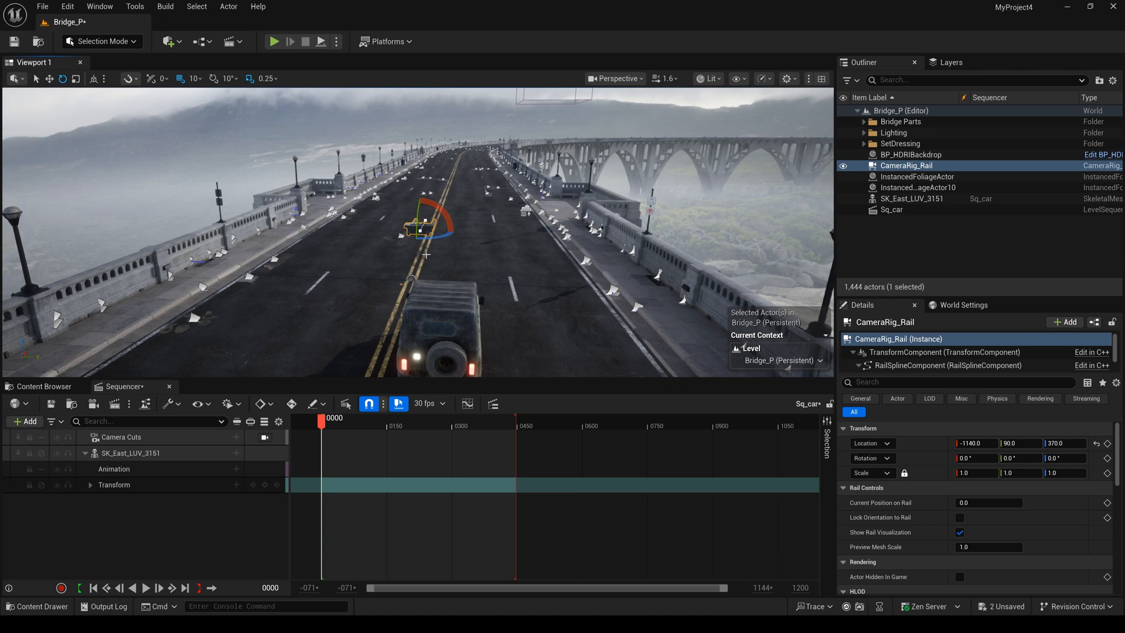
pyautogui.moveTo(426, 255); pyautogui.dragTo(352, 263, button='right')
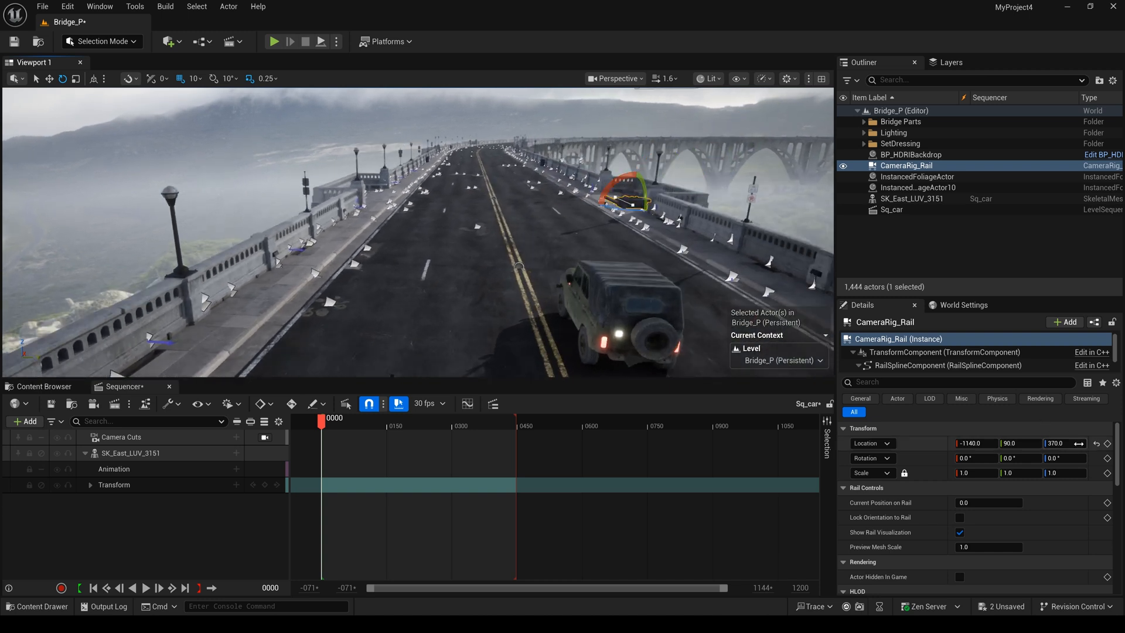
pyautogui.click(1096, 444)
pyautogui.moveTo(584, 272)
pyautogui.mouseDown(button='right')
pyautogui.moveTo(570, 278)
pyautogui.moveTo(633, 274)
pyautogui.moveTo(527, 297)
pyautogui.moveTo(430, 290)
pyautogui.mouseUp(button='right')
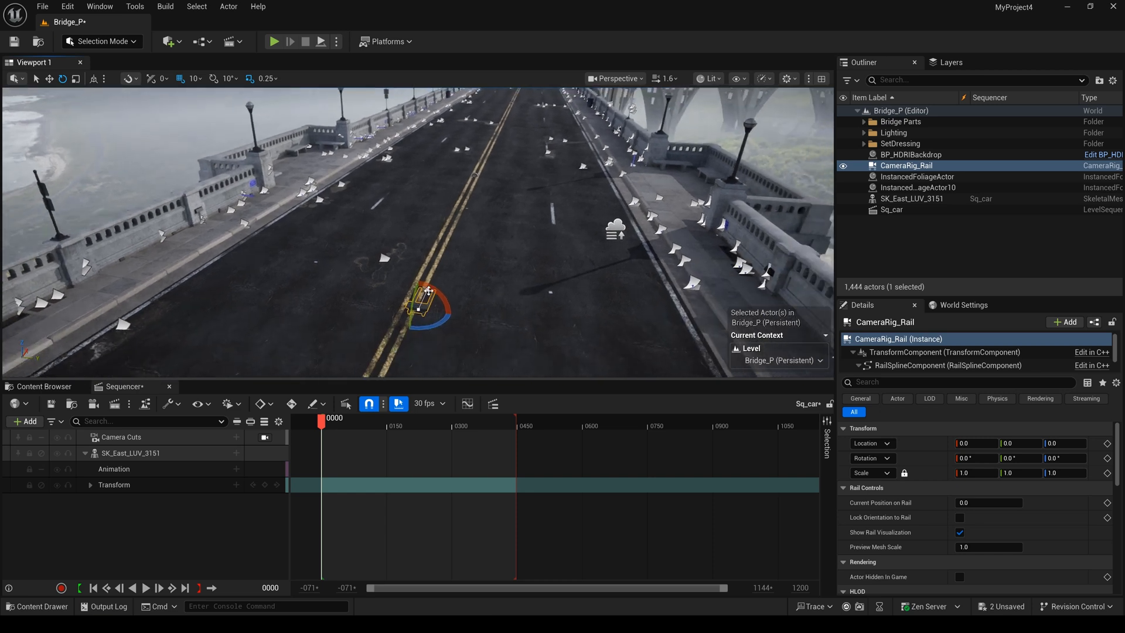
pyautogui.click(429, 291)
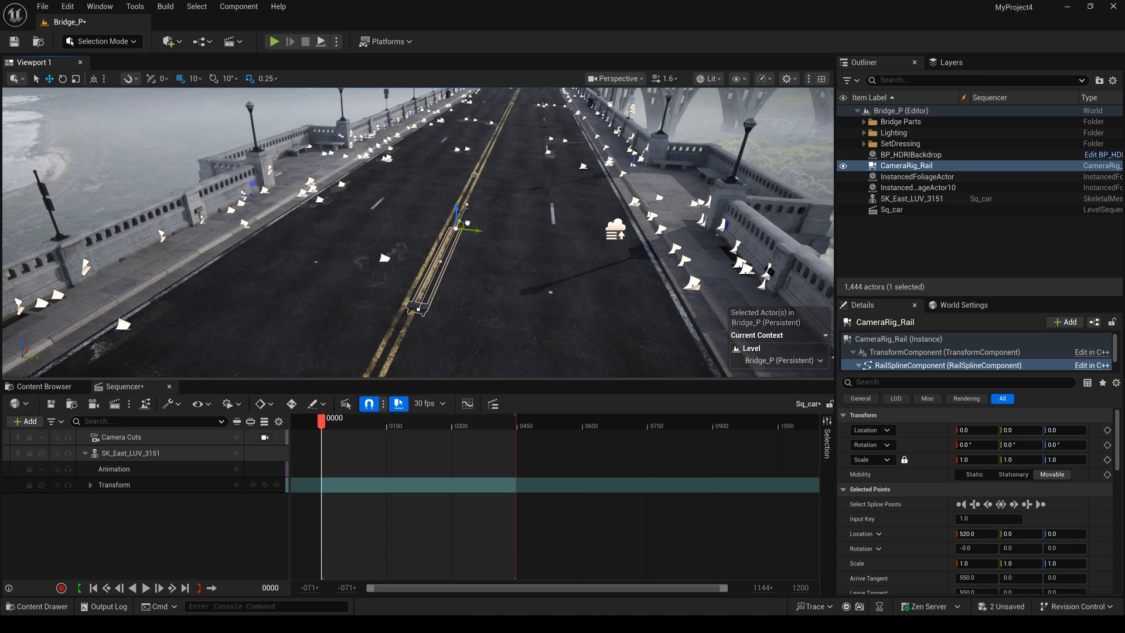
# Push the rail's end point down the road, rotate it and Alt-drag a new point along the bridge.
pyautogui.moveTo(517, 169); pyautogui.dragTo(461, 226, button='right')
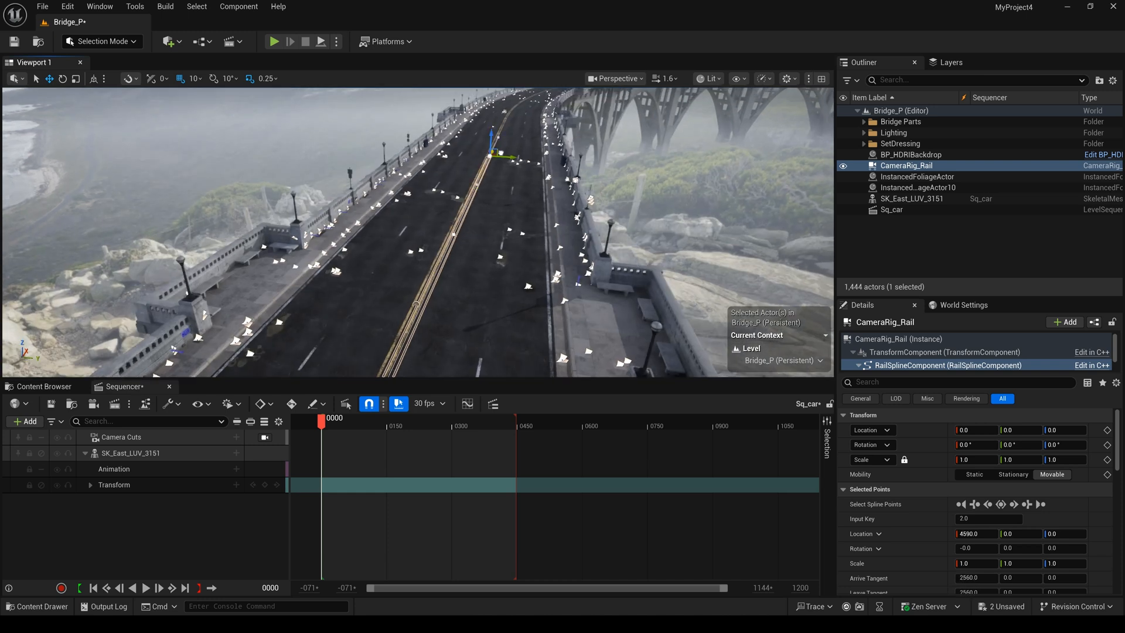
pyautogui.moveTo(501, 156); pyautogui.dragTo(495, 160)
pyautogui.moveTo(512, 132); pyautogui.dragTo(498, 169, button='right')
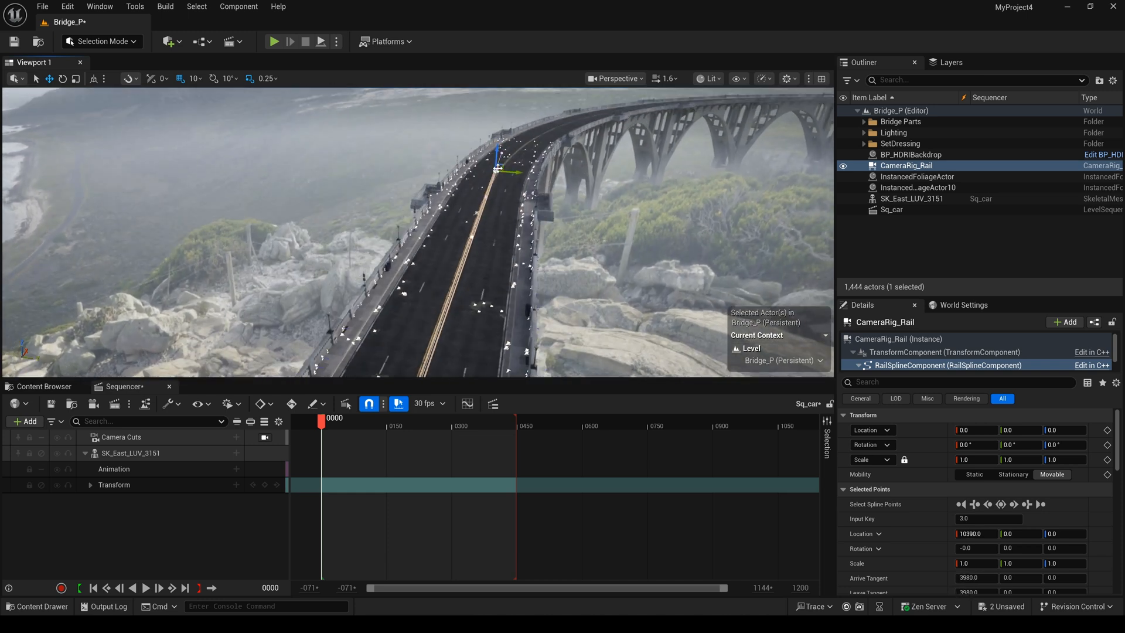
pyautogui.moveTo(516, 183)
pyautogui.mouseDown()
pyautogui.moveTo(505, 172)
pyautogui.moveTo(534, 151)
pyautogui.mouseUp()
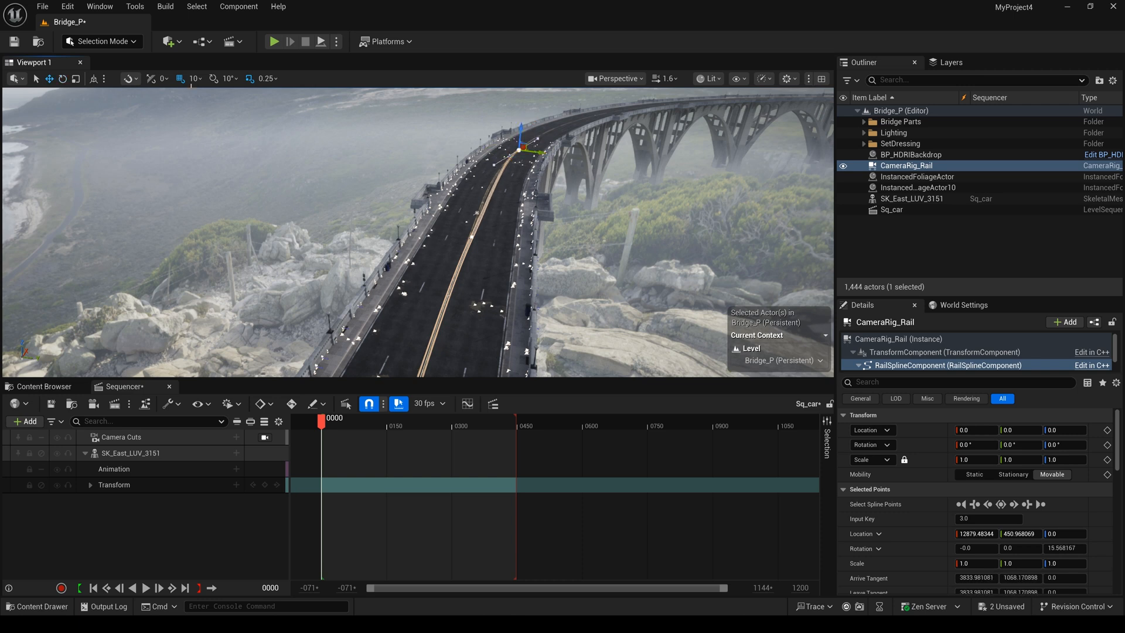
pyautogui.keyDown('alt'); pyautogui.moveTo(525, 144); pyautogui.dragTo(615, 105); pyautogui.keyUp('alt')
# Select an earlier rail point at road level, then reselect the whole CameraRig_Rail actor.
pyautogui.moveTo(528, 229); pyautogui.dragTo(440, 246, button='right')
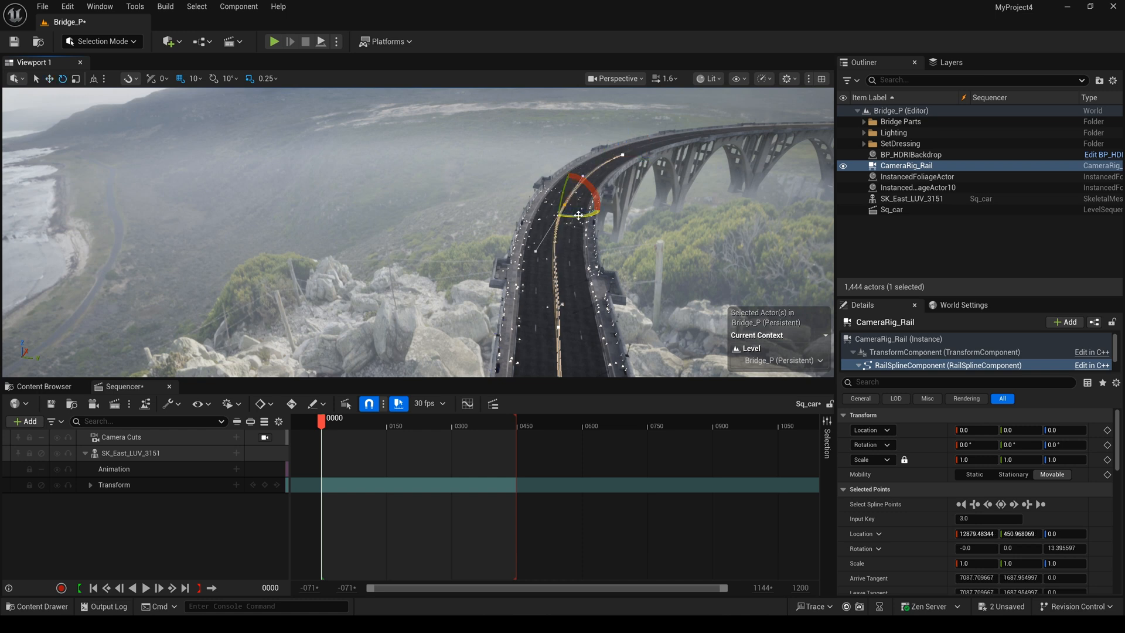
pyautogui.moveTo(580, 215); pyautogui.dragTo(492, 246, button='right')
pyautogui.click(577, 251)
pyautogui.moveTo(562, 255); pyautogui.dragTo(439, 264, button='right')
pyautogui.moveTo(527, 246); pyautogui.dragTo(457, 256, button='right')
pyautogui.click(905, 165)
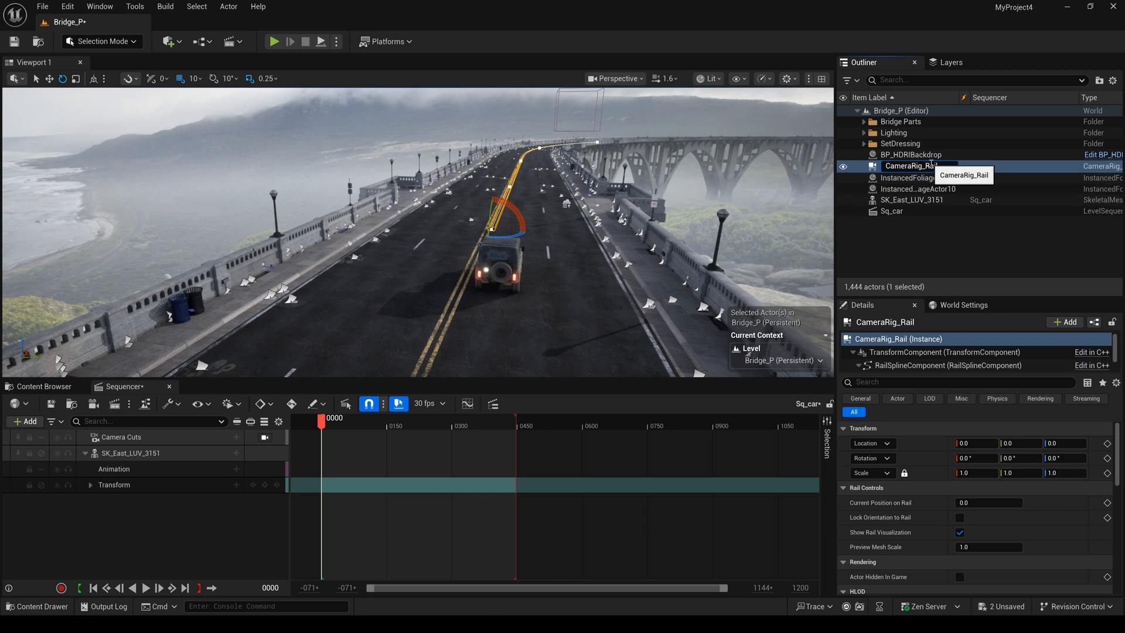
pyautogui.write('_')
pyautogui.write('car')
# Rename the rail CameraRig_car and remove the SK_East_LUV_3151 track from the sequence.
pyautogui.press('Return')
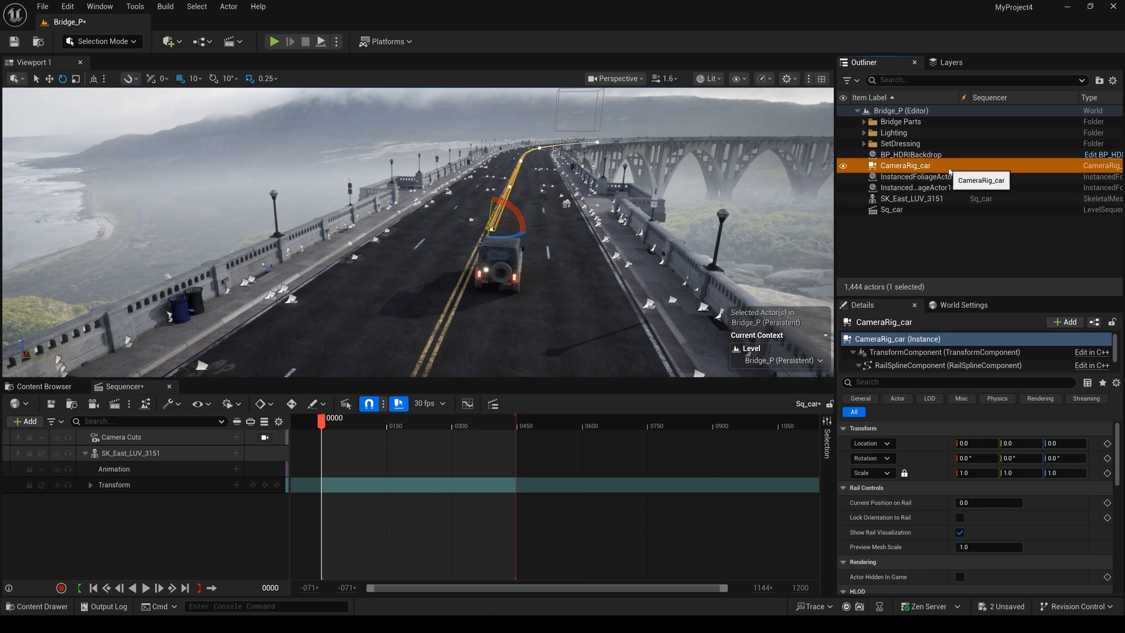
pyautogui.click(85, 452)
pyautogui.click(150, 453)
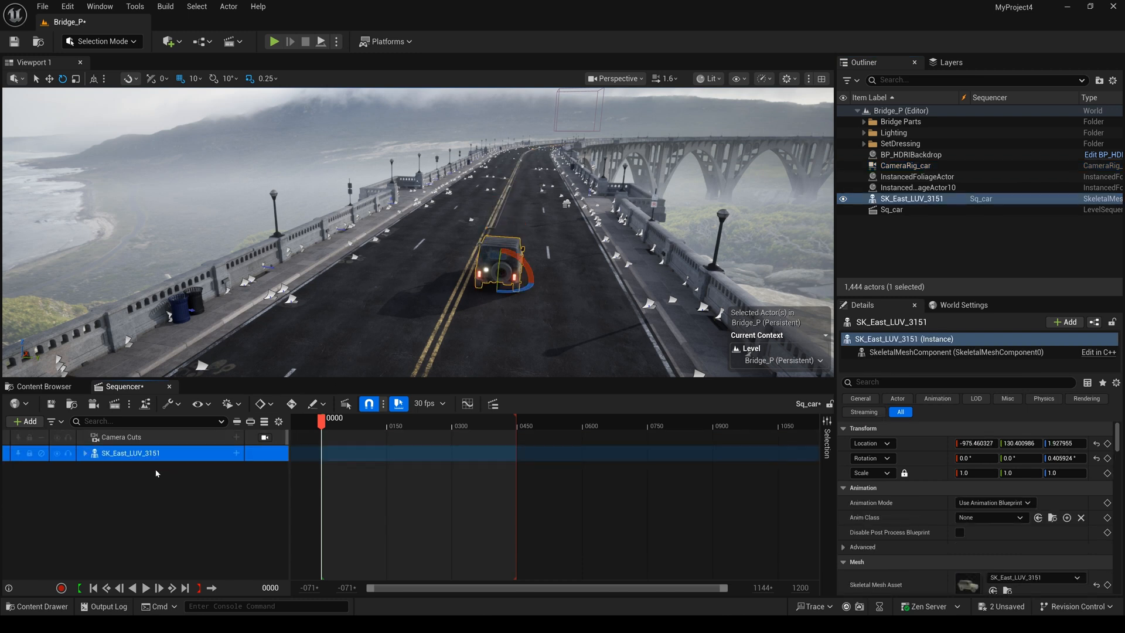
pyautogui.press('Delete')
# Add CameraRig_car as a sequence track and attach the jeep under it in the Outliner.
pyautogui.click(905, 166)
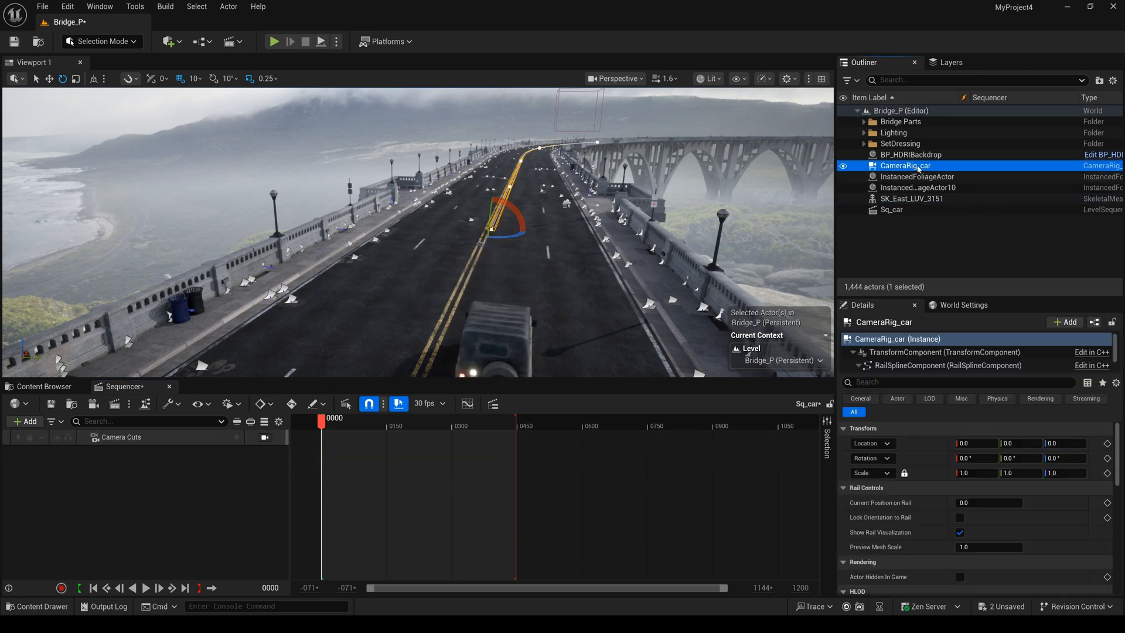
pyautogui.moveTo(946, 168); pyautogui.dragTo(353, 409)
pyautogui.moveTo(113, 494); pyautogui.dragTo(119, 496)
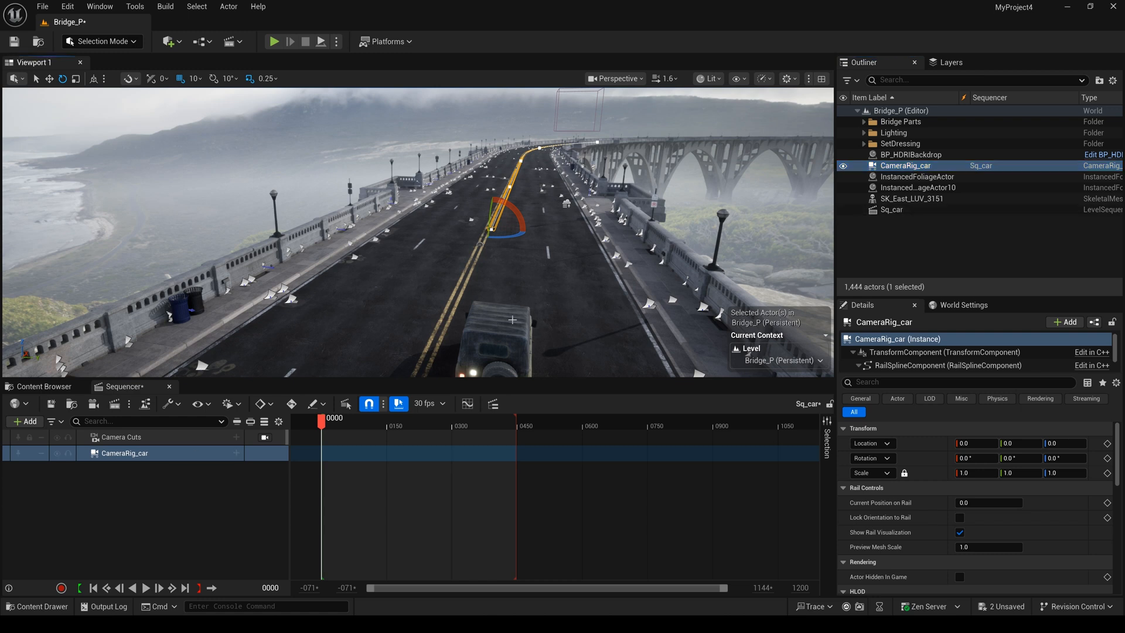
pyautogui.click(911, 199)
pyautogui.moveTo(905, 200); pyautogui.dragTo(902, 167)
pyautogui.click(902, 165)
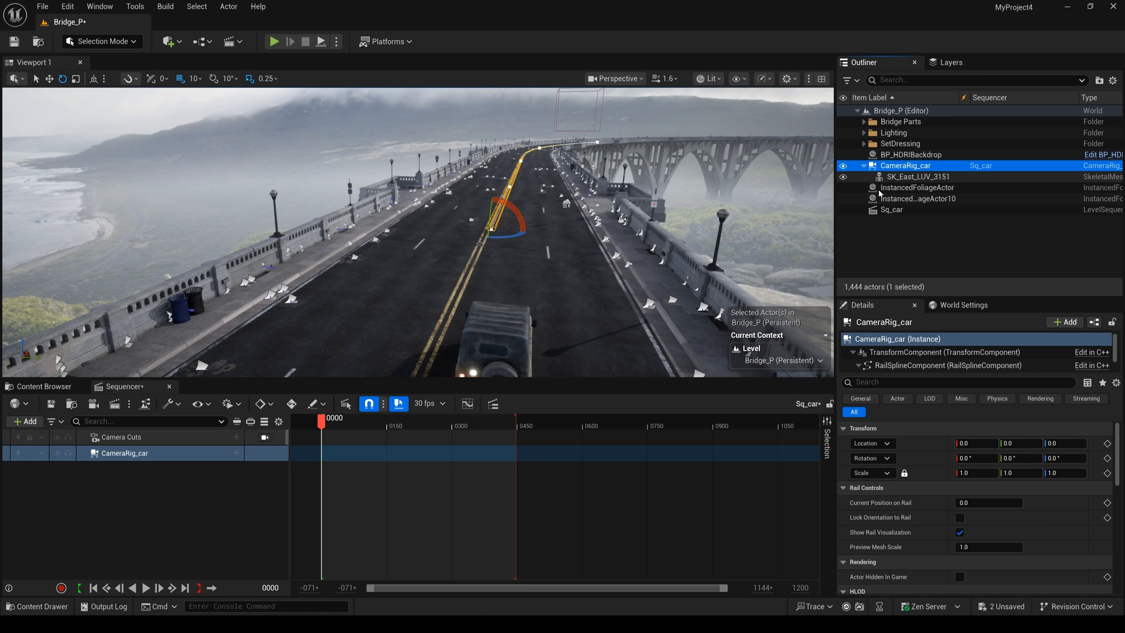
# Add a Current Position on Rail track keyed 0.0 at frame 0 and 1.0 at frame 300.
pyautogui.click(236, 454)
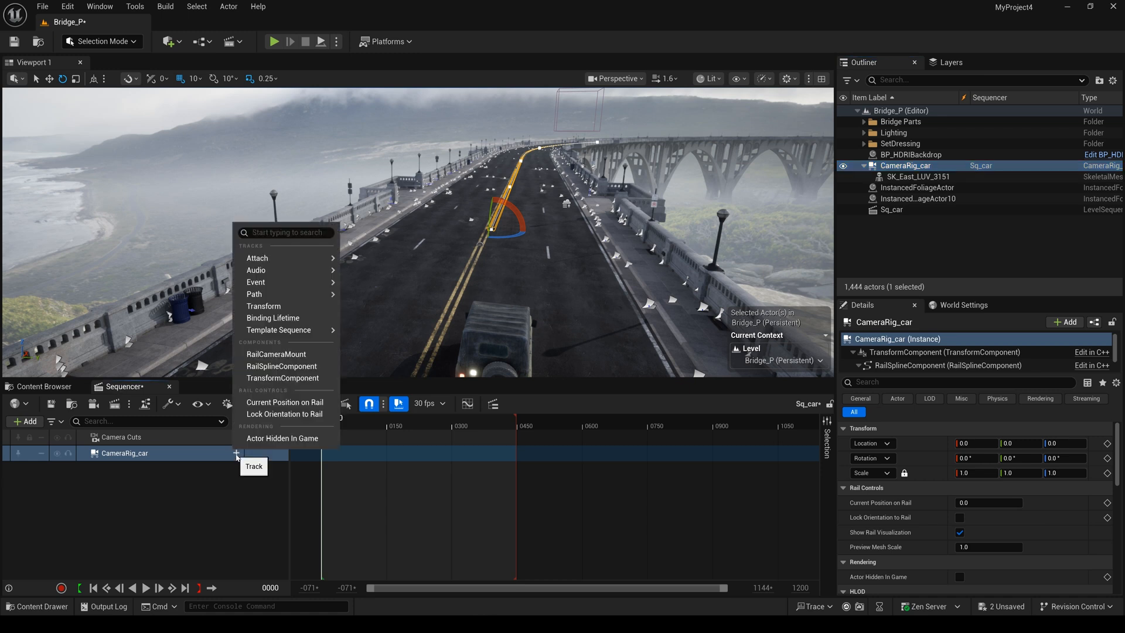
pyautogui.click(285, 403)
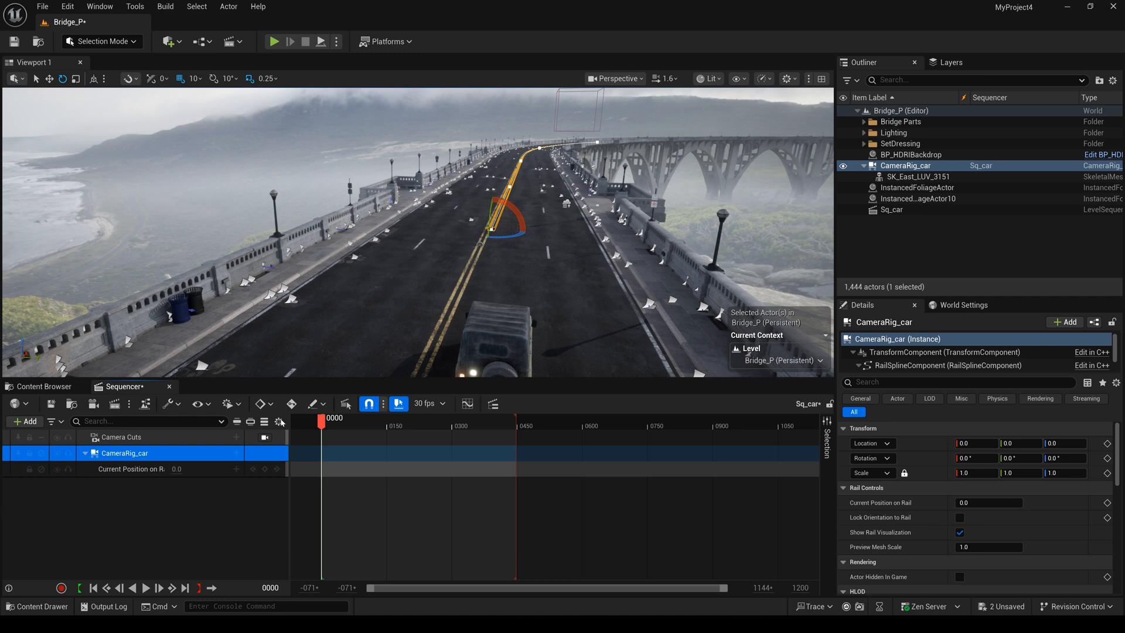
pyautogui.click(265, 469)
pyautogui.moveTo(323, 422); pyautogui.dragTo(443, 450)
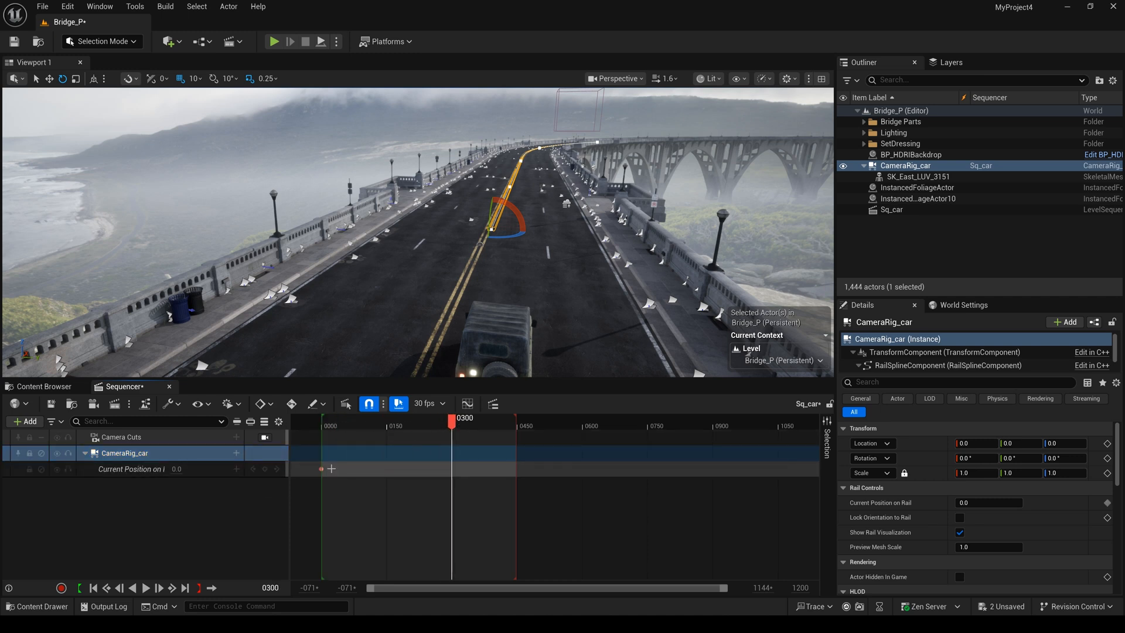
pyautogui.moveTo(175, 468); pyautogui.dragTo(185, 468)
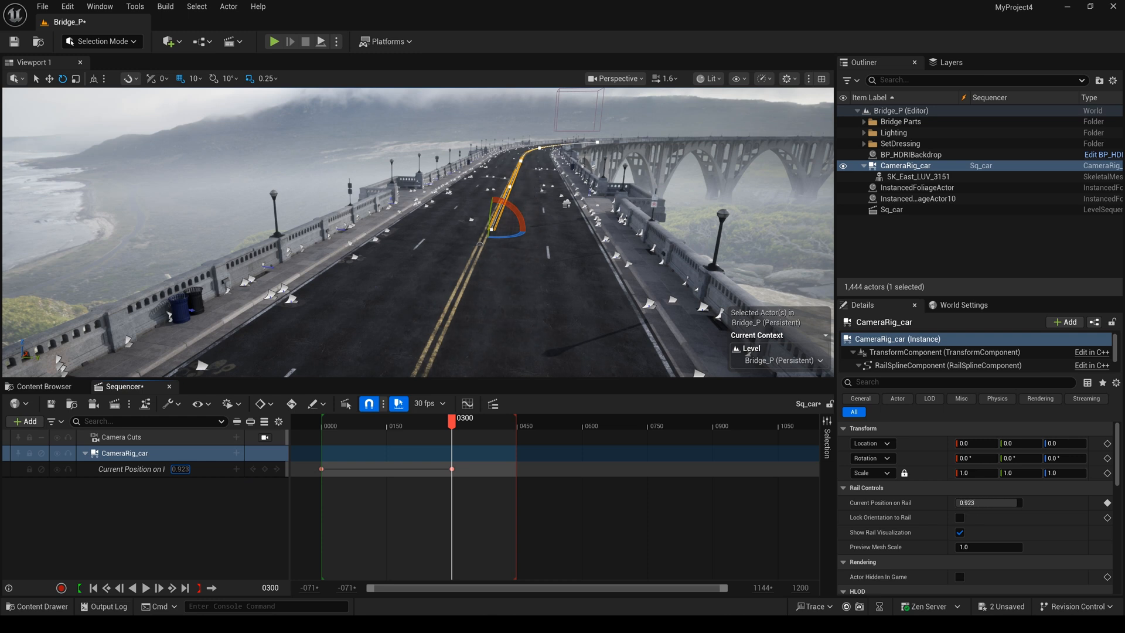
pyautogui.moveTo(180, 468); pyautogui.dragTo(184, 469)
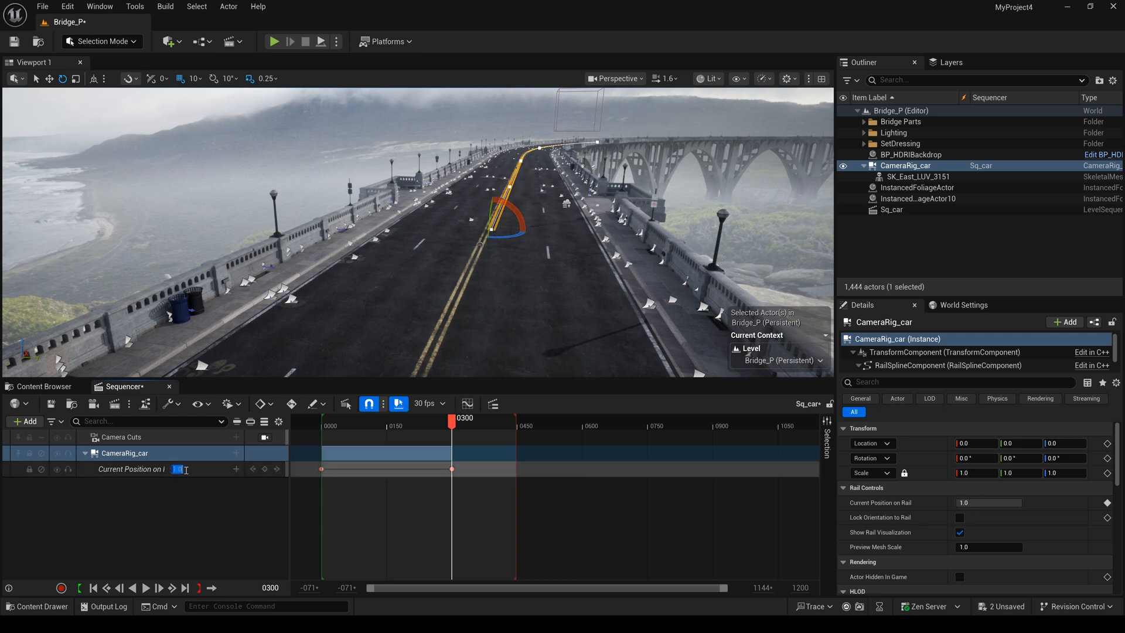
pyautogui.click(135, 527)
# Play the sequence from the start to watch the jeep move, then return to frame 0.
pyautogui.click(93, 588)
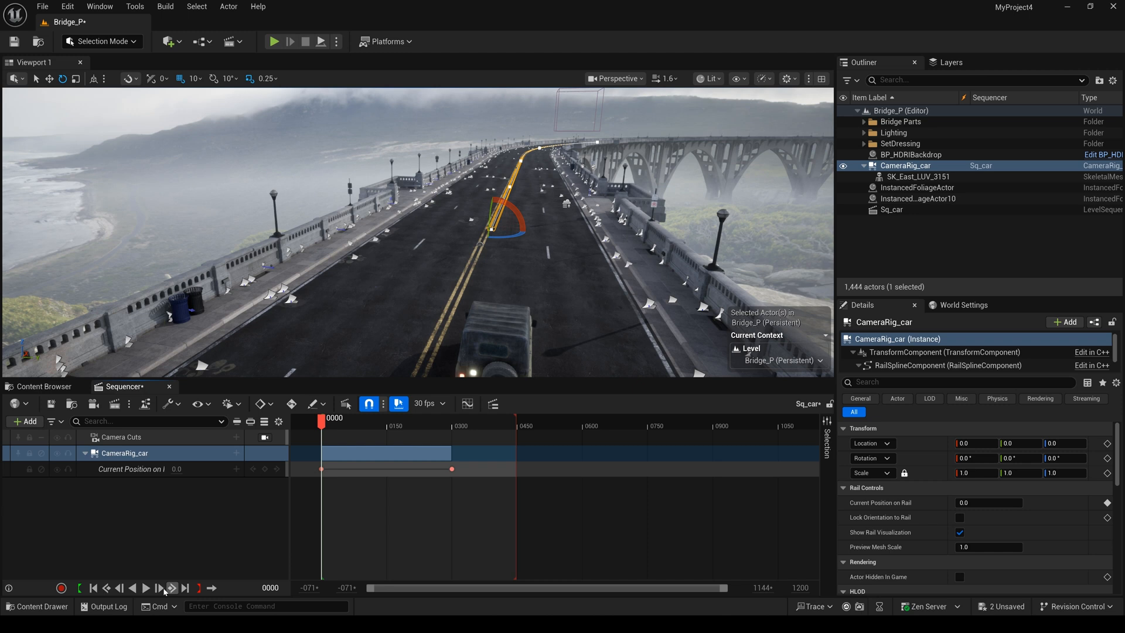
pyautogui.click(159, 587)
pyautogui.press('space')
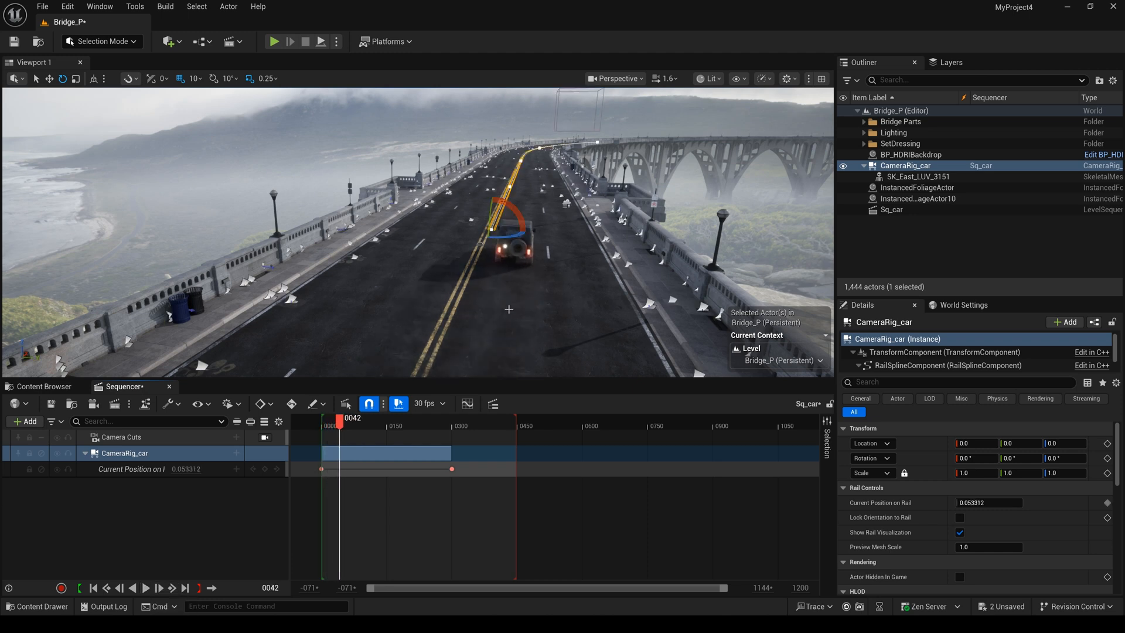
pyautogui.click(93, 587)
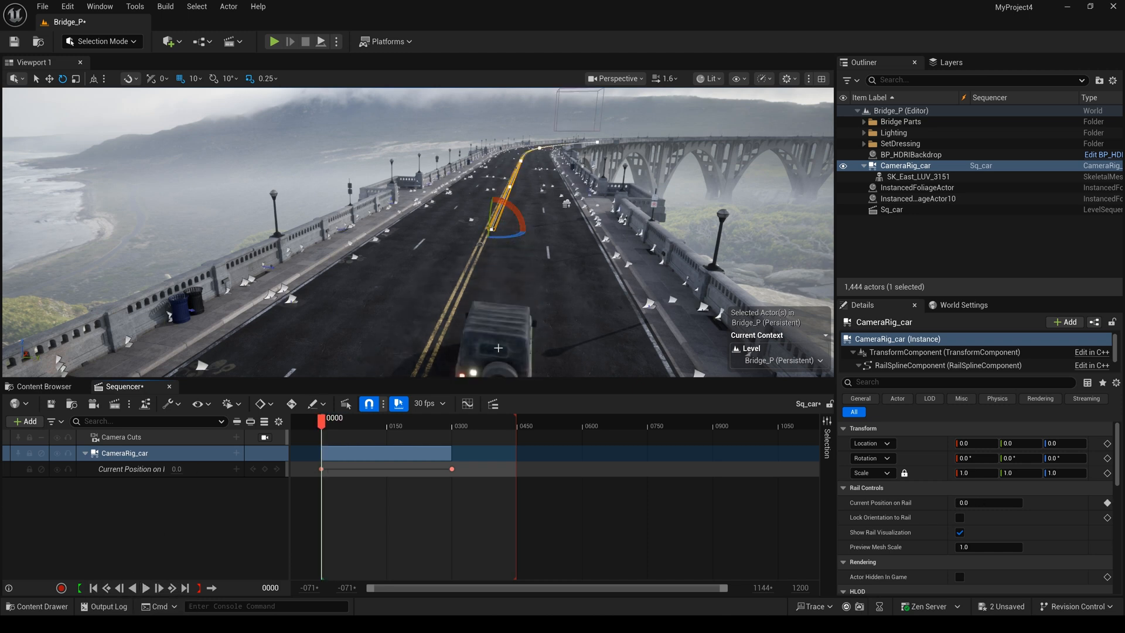
# Reset the jeep's Location offset so it sits on the rail.
pyautogui.click(914, 177)
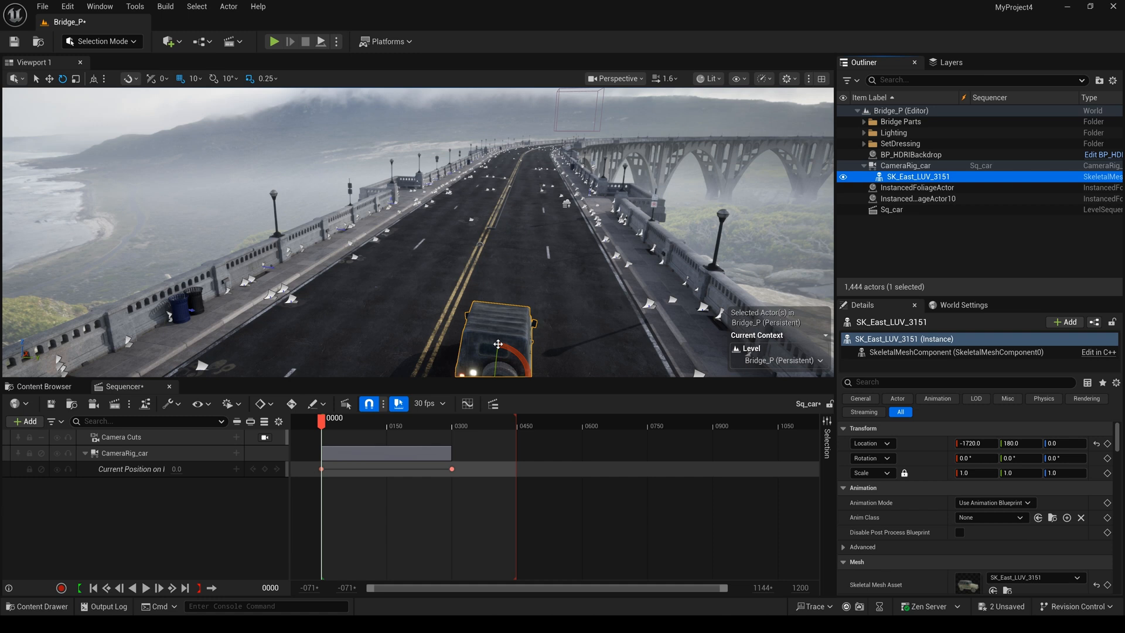
pyautogui.click(1096, 443)
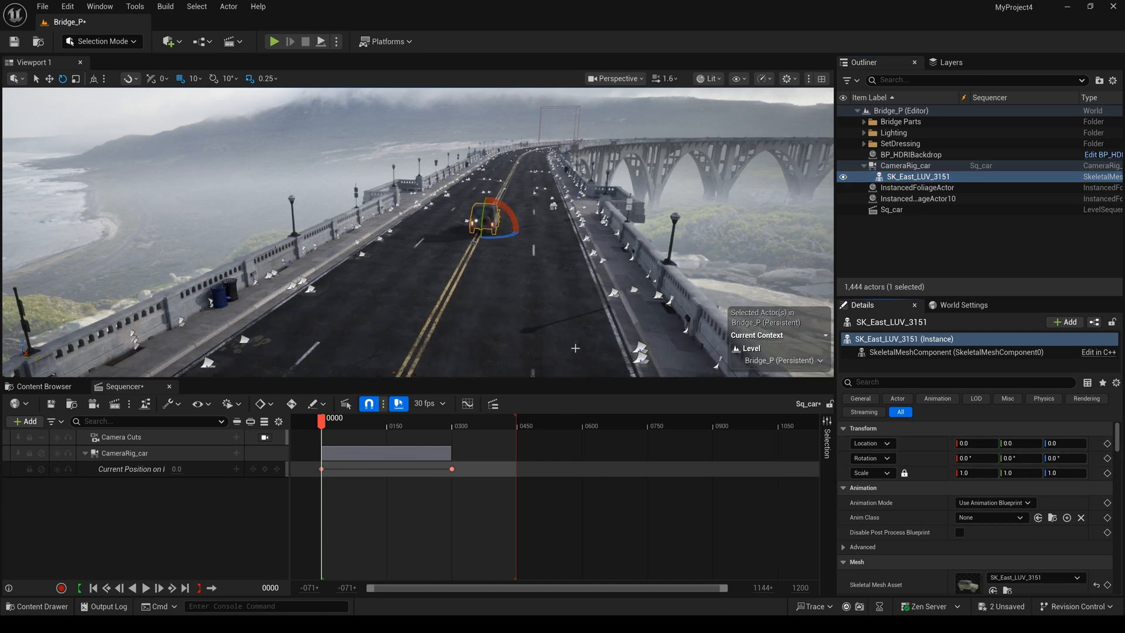
pyautogui.scroll(3, 575, 348)
pyautogui.scroll(3, 527, 290)
pyautogui.scroll(3, 493, 246)
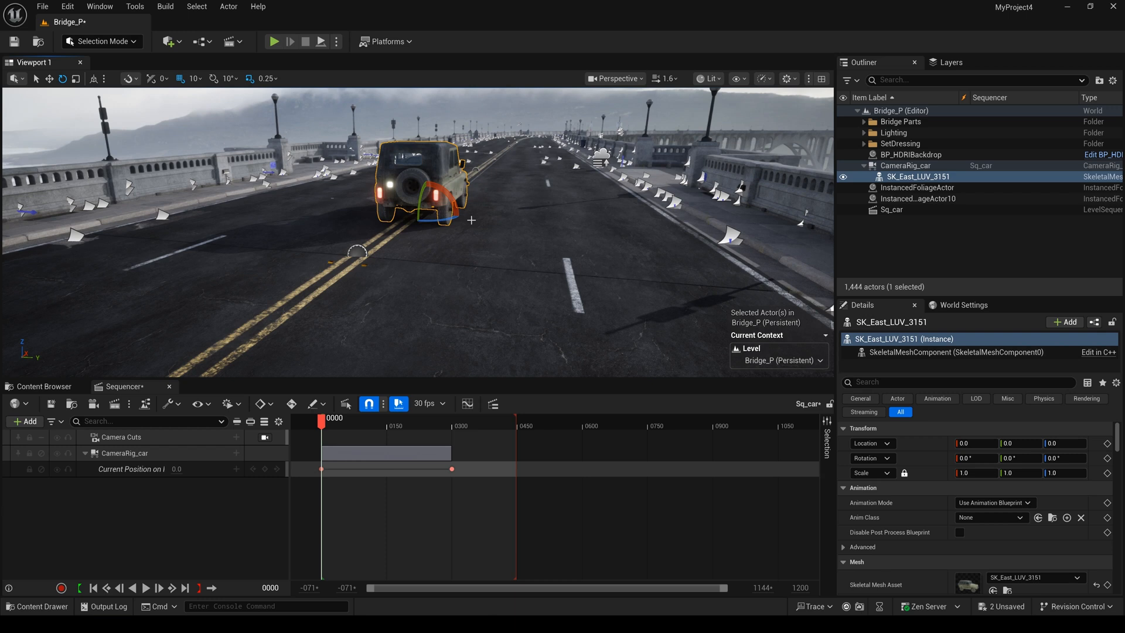
pyautogui.scroll(3, 472, 220)
pyautogui.moveTo(472, 220); pyautogui.dragTo(440, 246, button='right')
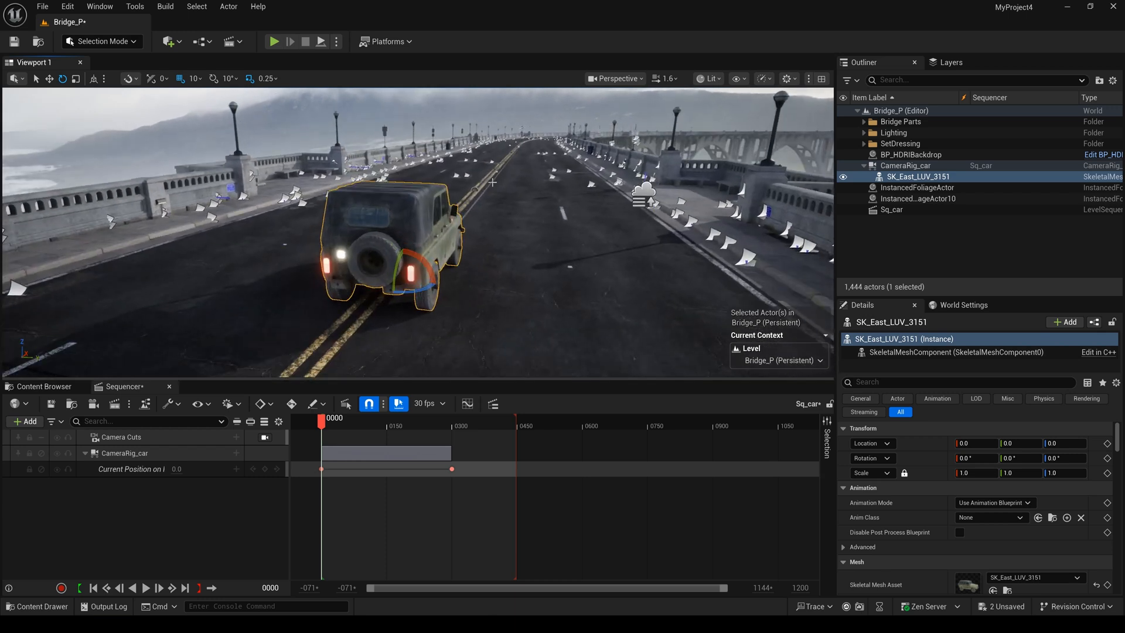
# Play and scrub the sequence around frame 155, framing the jeep riding along the bridge.
pyautogui.click(145, 587)
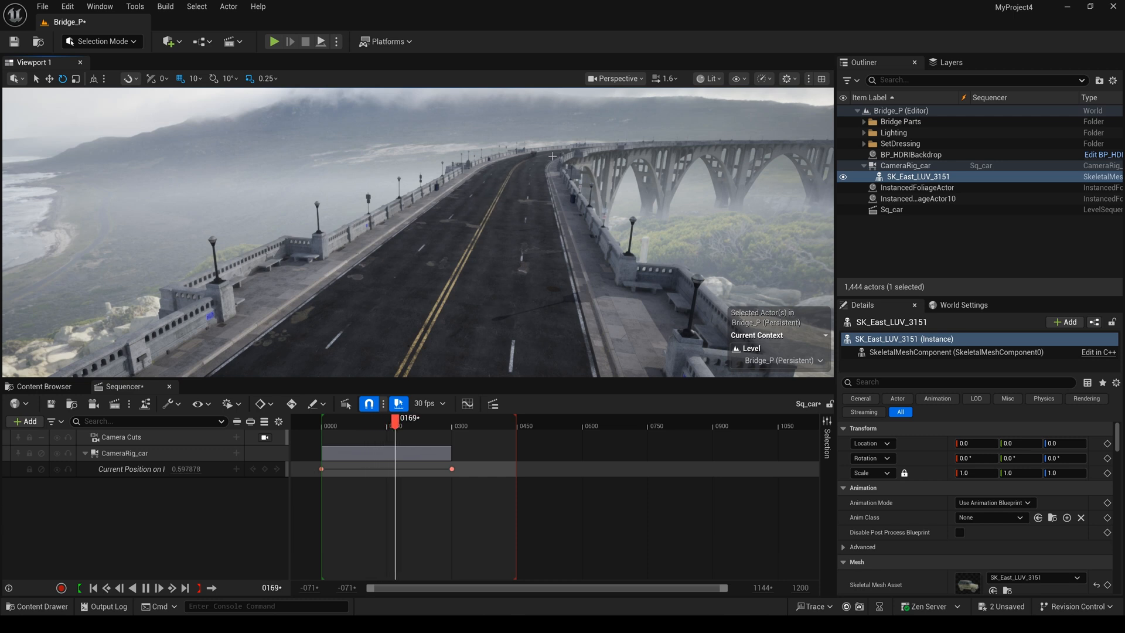
pyautogui.click(156, 587)
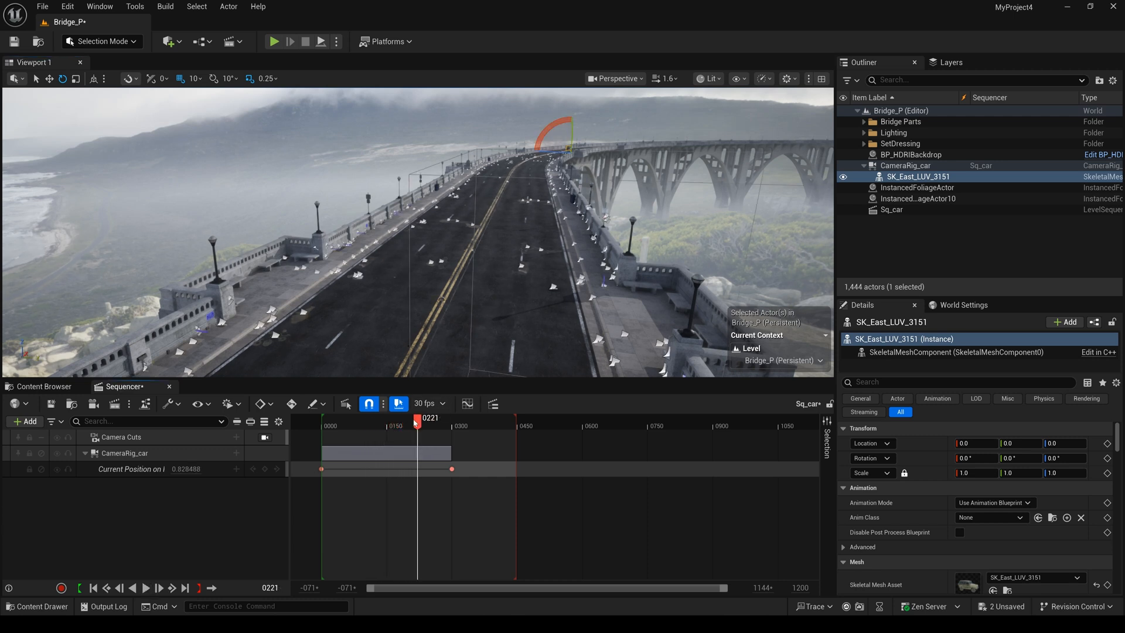
pyautogui.moveTo(417, 420); pyautogui.dragTo(390, 429)
pyautogui.moveTo(541, 205); pyautogui.dragTo(540, 176, button='right')
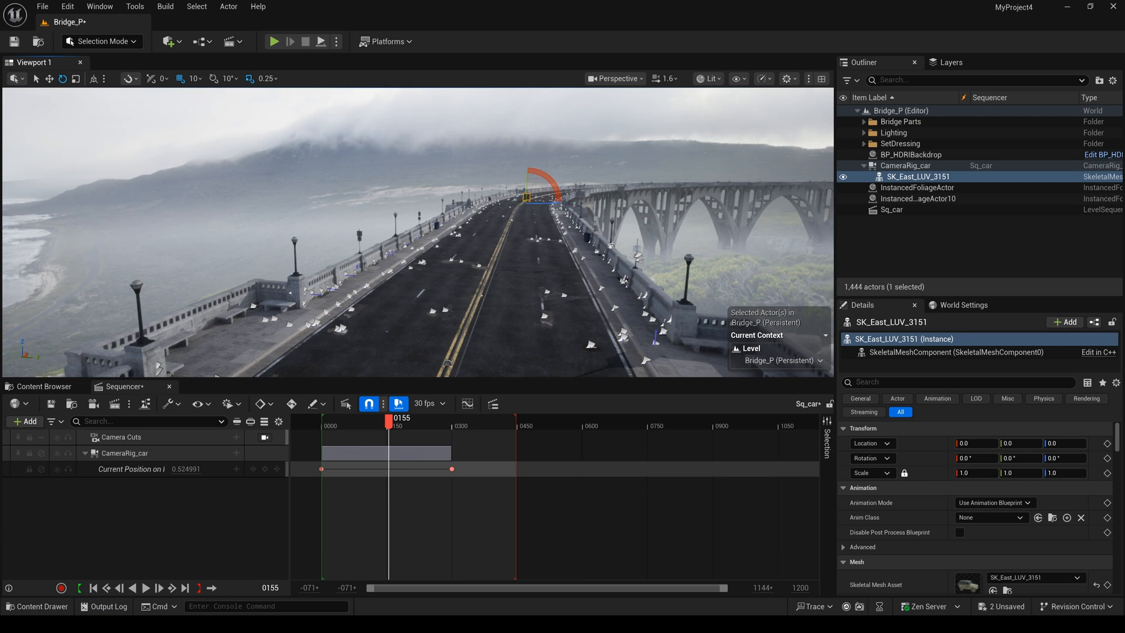
pyautogui.press('f')
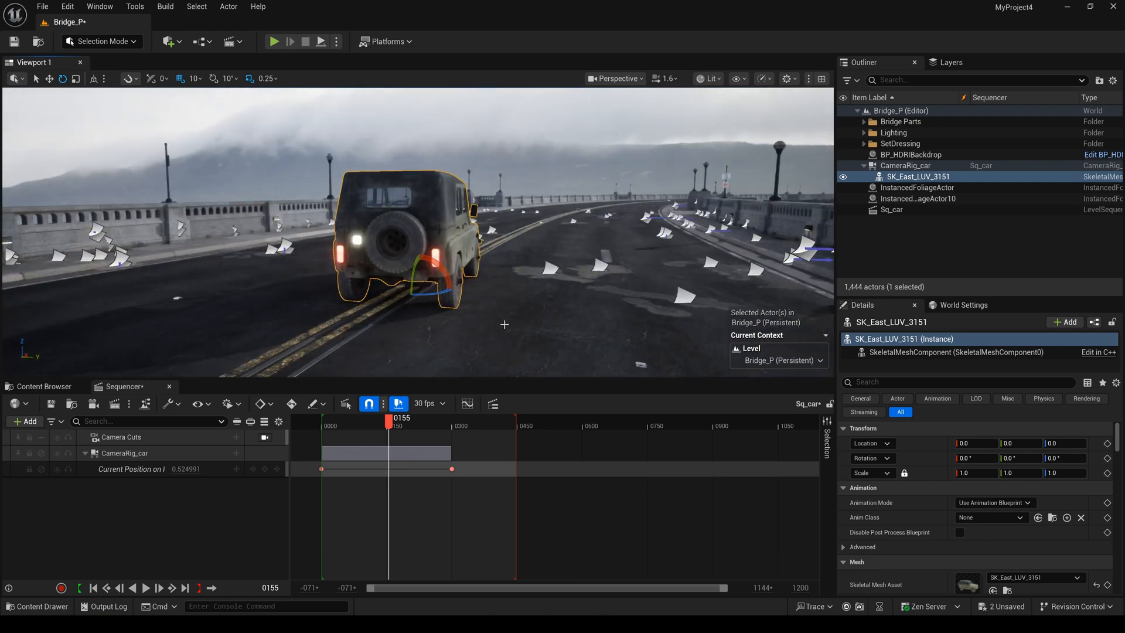
pyautogui.scroll(-2, 504, 324)
pyautogui.scroll(-2, 545, 366)
pyautogui.moveTo(391, 422); pyautogui.dragTo(388, 425)
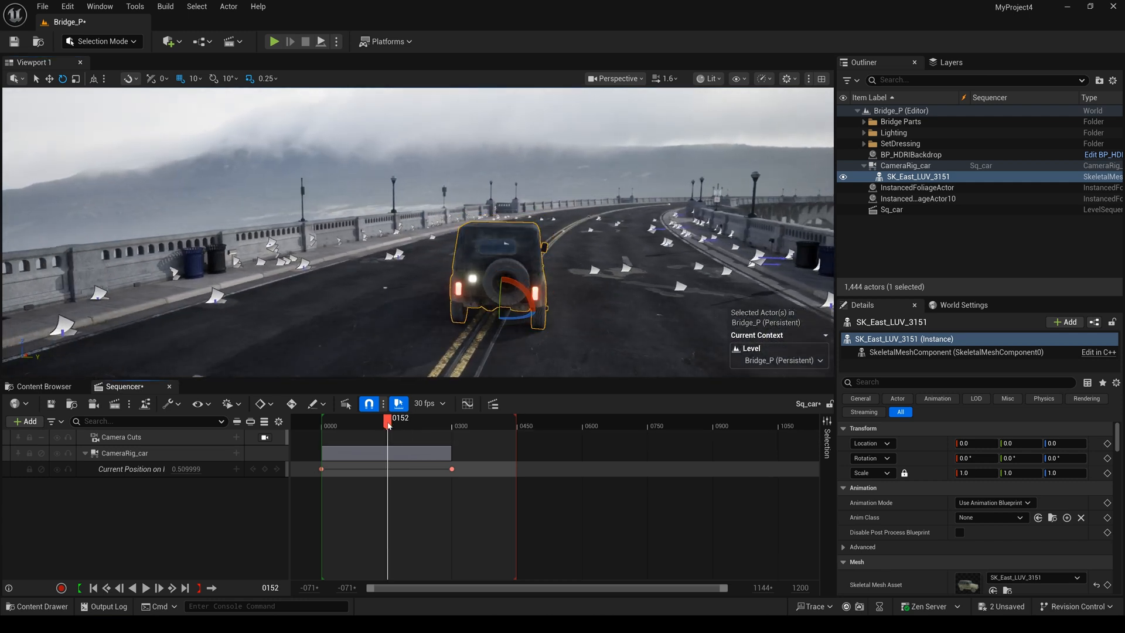
pyautogui.scroll(-2, 593, 311)
pyautogui.scroll(-2, 593, 311)
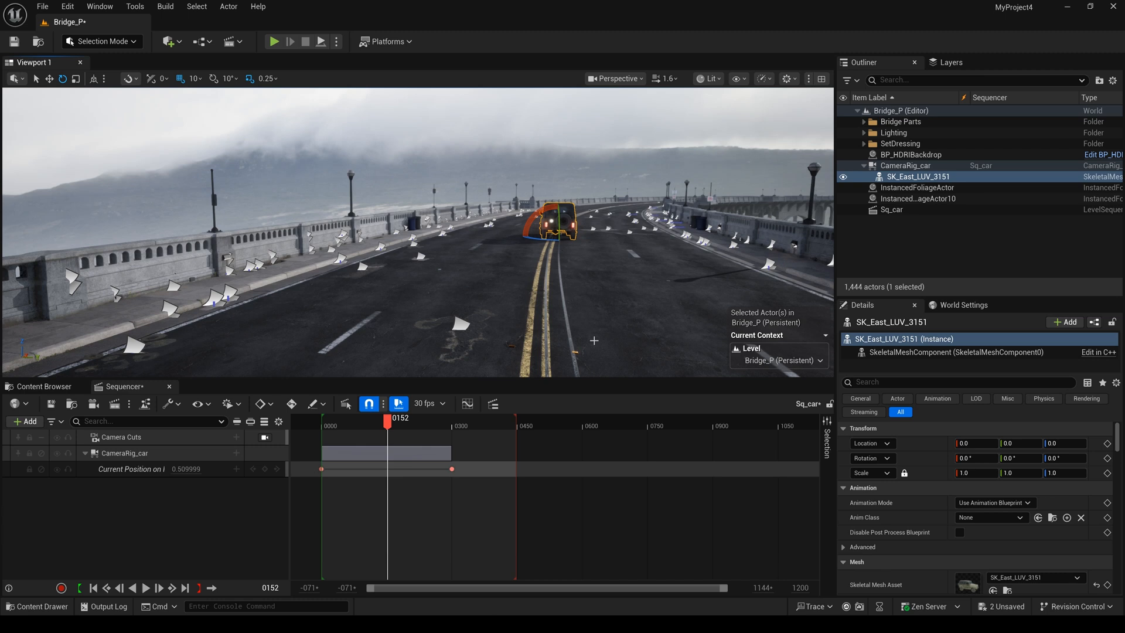
pyautogui.scroll(-1, 593, 311)
pyautogui.moveTo(389, 422); pyautogui.dragTo(391, 422)
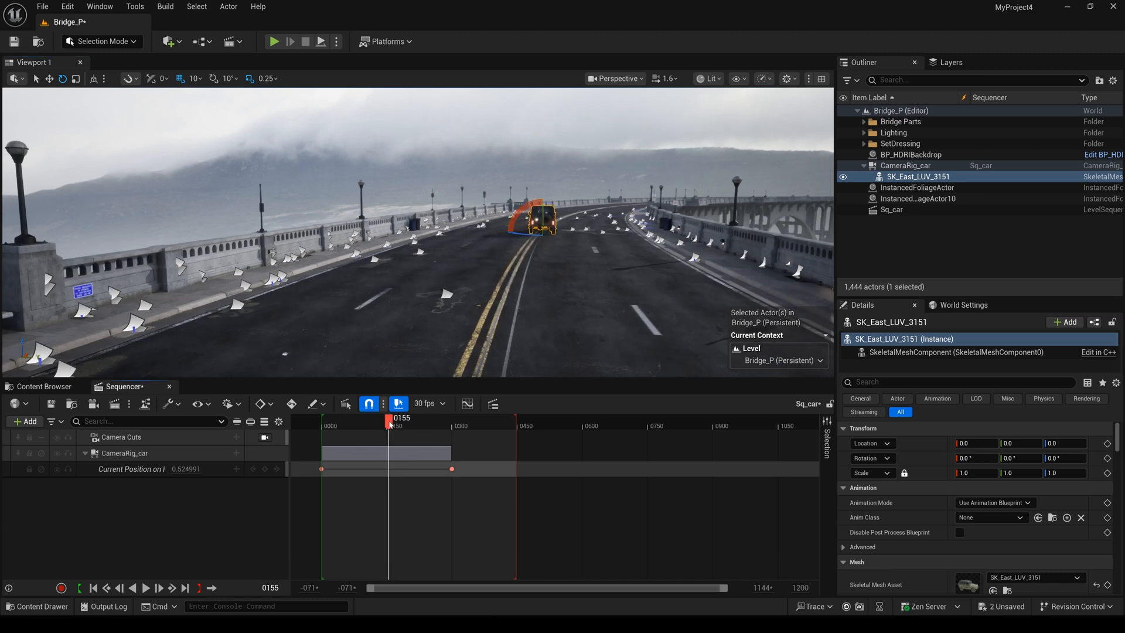
pyautogui.scroll(2, 572, 249)
pyautogui.scroll(2, 572, 249)
pyautogui.scroll(1, 571, 248)
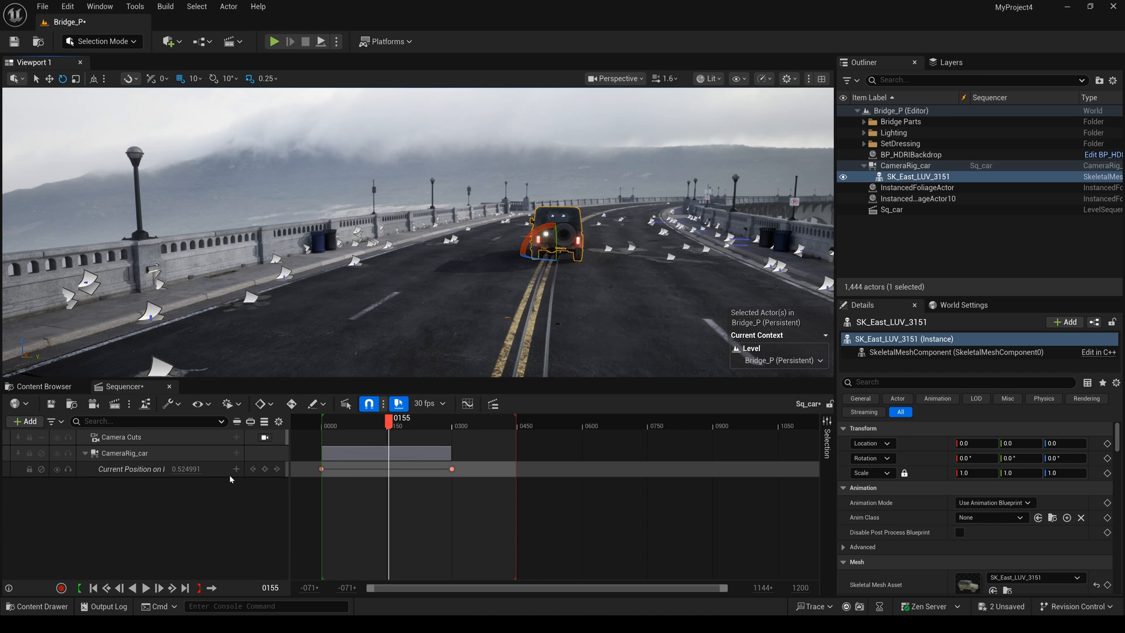
# Add a Lock Orientation to Rail track on CameraRig_car and leave it enabled.
pyautogui.click(237, 454)
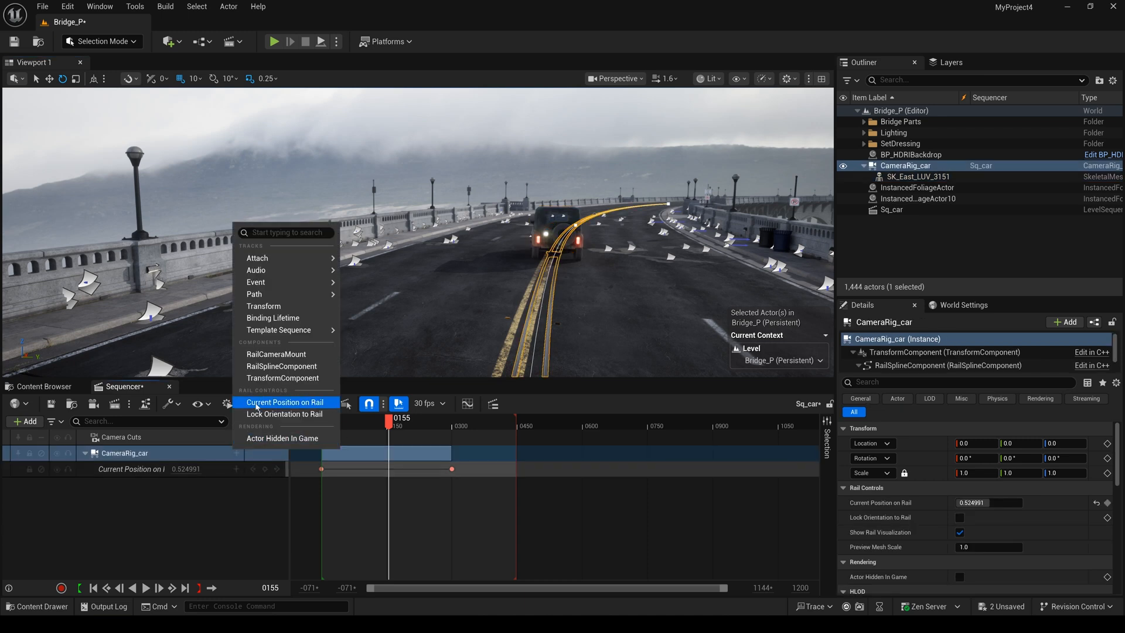
pyautogui.click(298, 415)
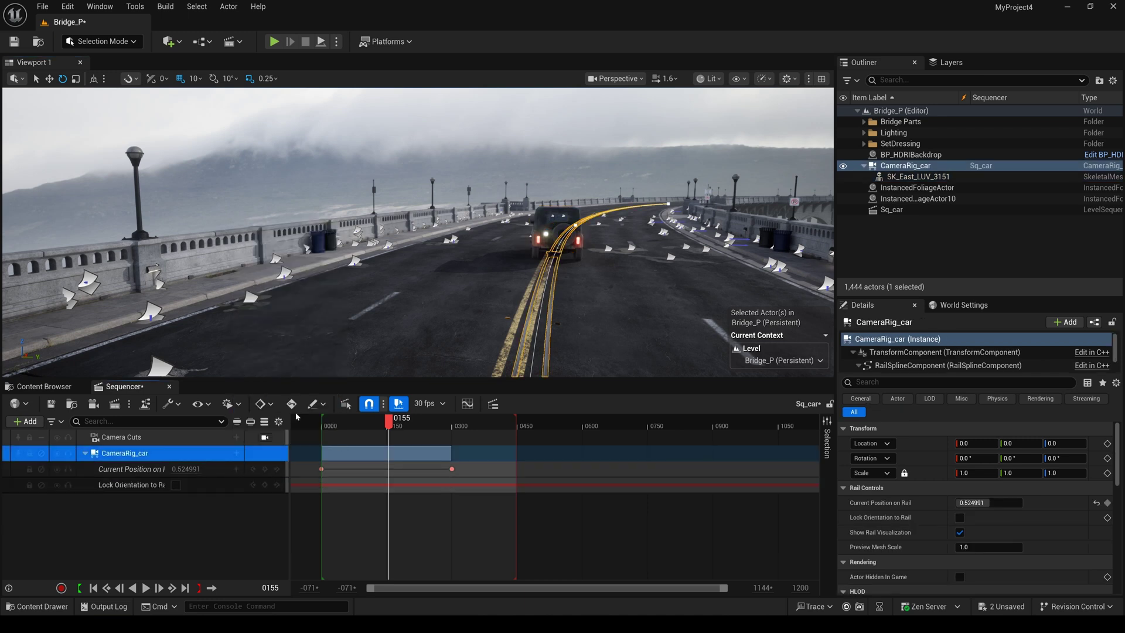
pyautogui.click(175, 484)
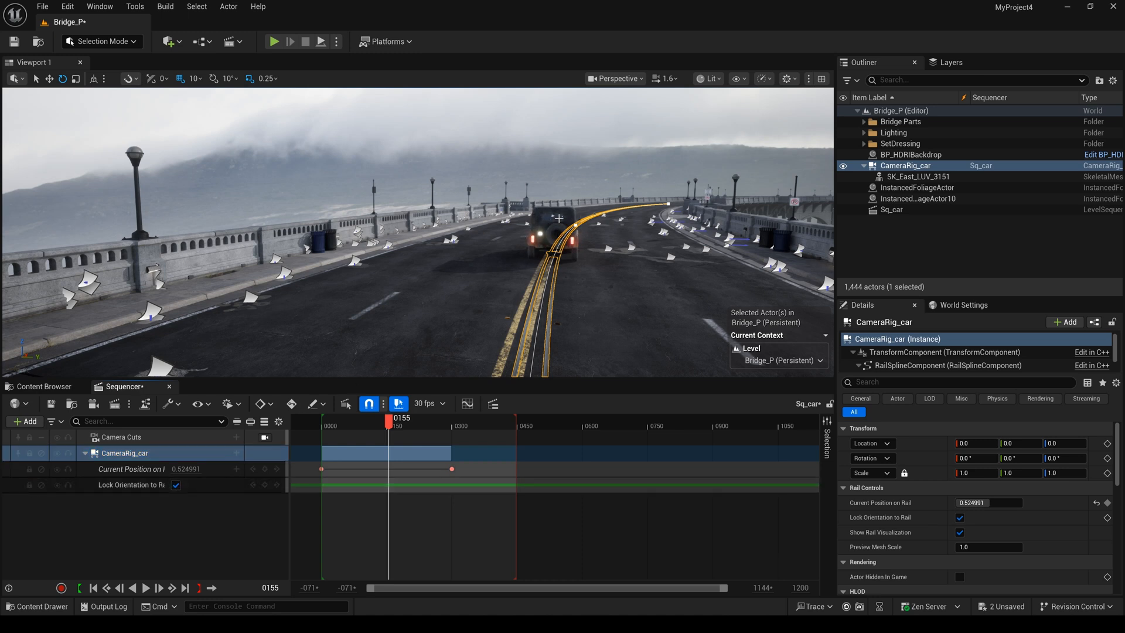
pyautogui.click(175, 486)
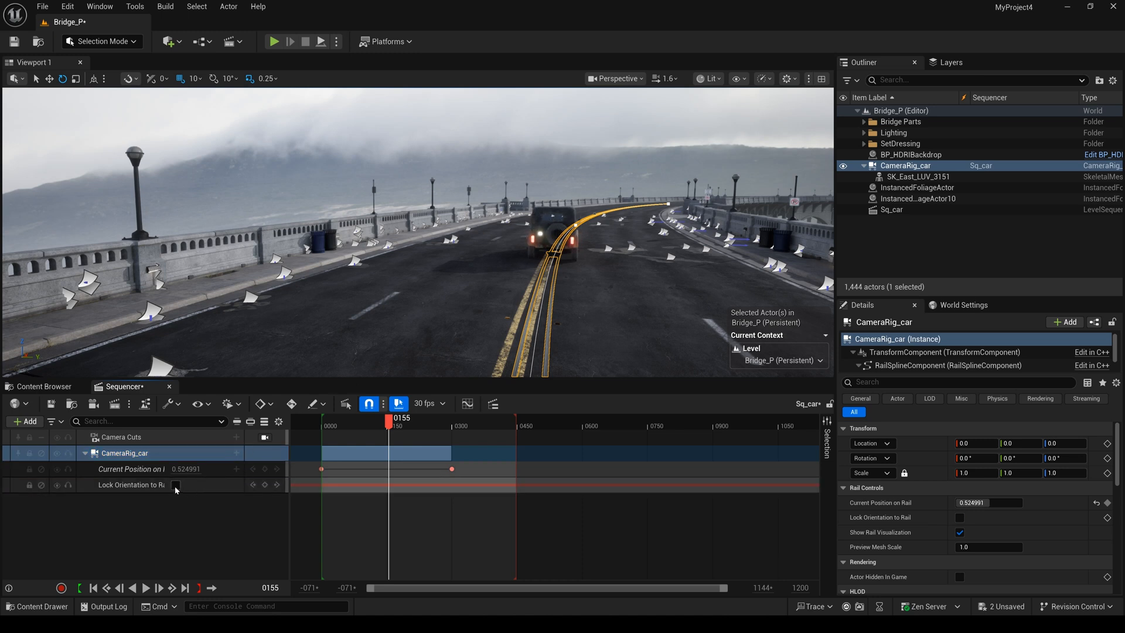
pyautogui.click(175, 486)
# Scrub the jeep along the rail to check it turns, then return to frame 0.
pyautogui.click(381, 425)
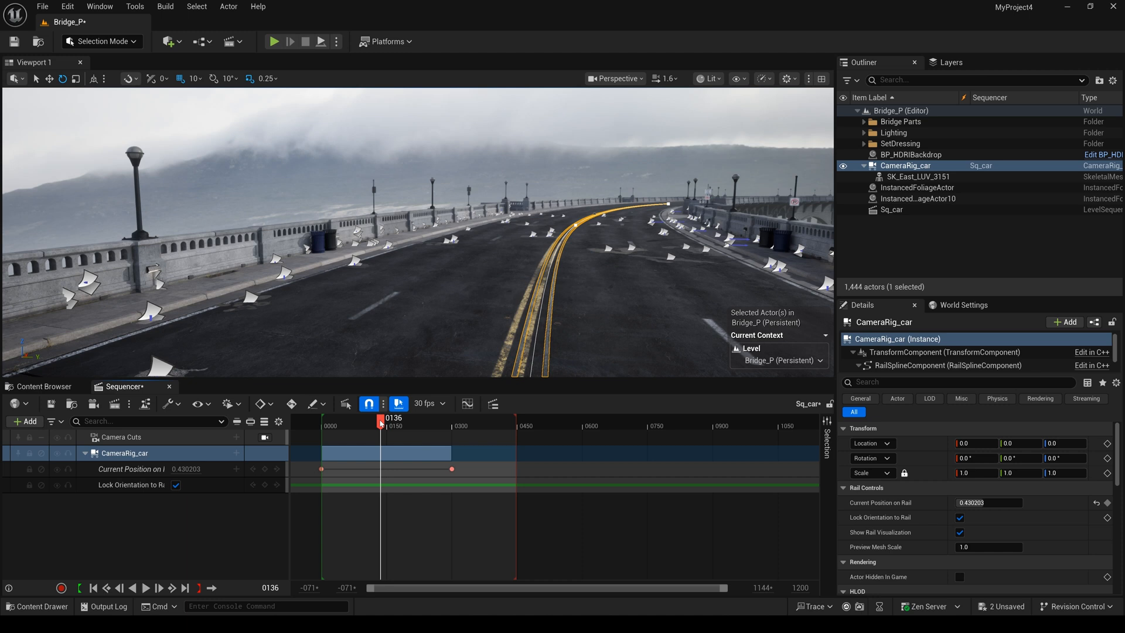
pyautogui.moveTo(381, 424)
pyautogui.mouseDown()
pyautogui.moveTo(426, 433)
pyautogui.moveTo(399, 433)
pyautogui.mouseUp()
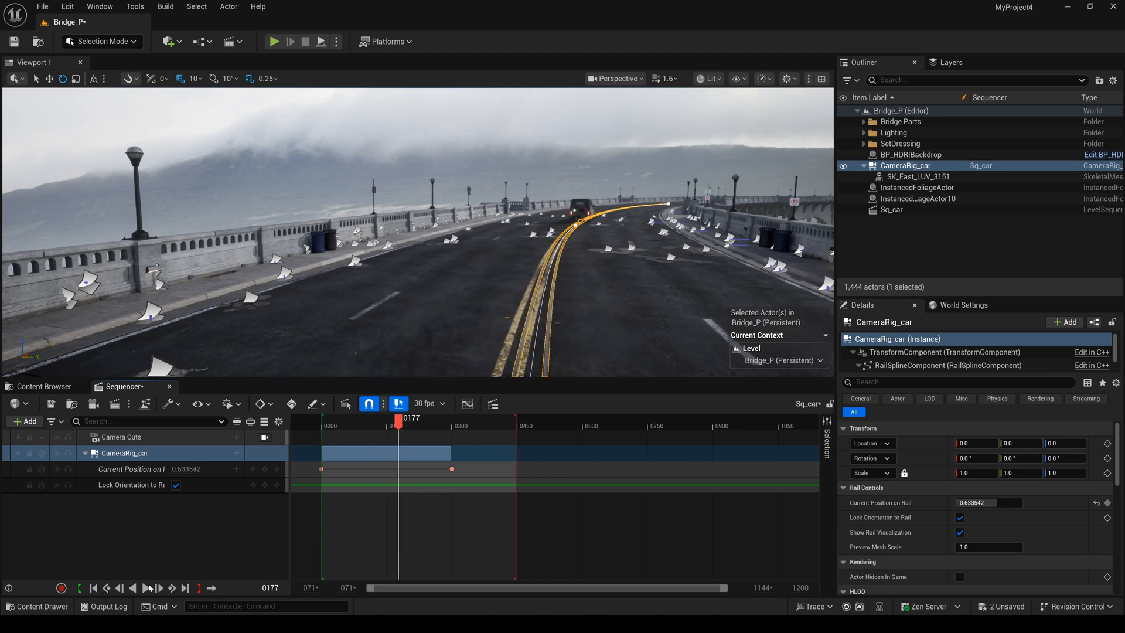
pyautogui.click(93, 587)
pyautogui.moveTo(531, 337)
pyautogui.mouseDown(button='right')
pyautogui.moveTo(464, 346)
pyautogui.moveTo(485, 290)
pyautogui.moveTo(540, 252)
pyautogui.moveTo(492, 264)
pyautogui.moveTo(456, 319)
pyautogui.mouseUp(button='right')
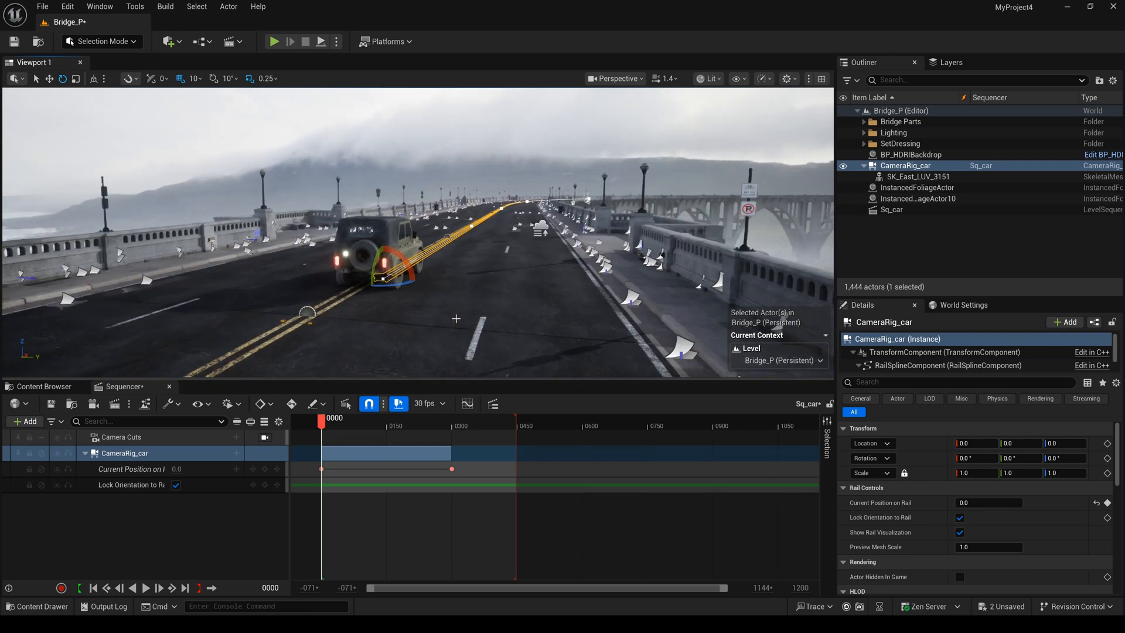
pyautogui.moveTo(577, 312); pyautogui.dragTo(527, 335, button='right')
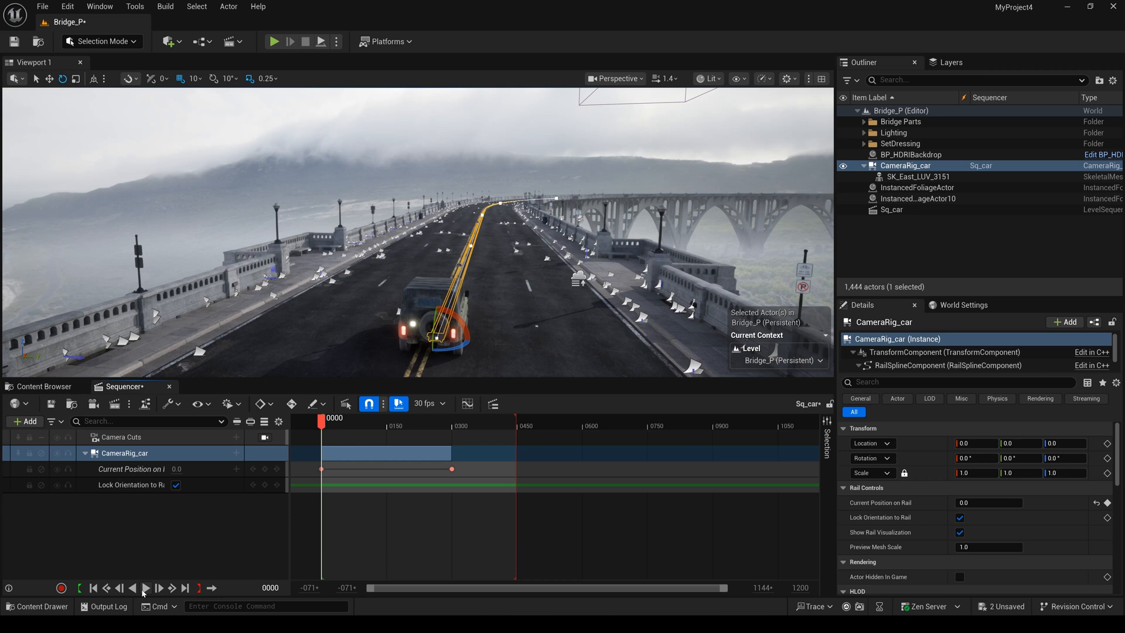
pyautogui.click(145, 587)
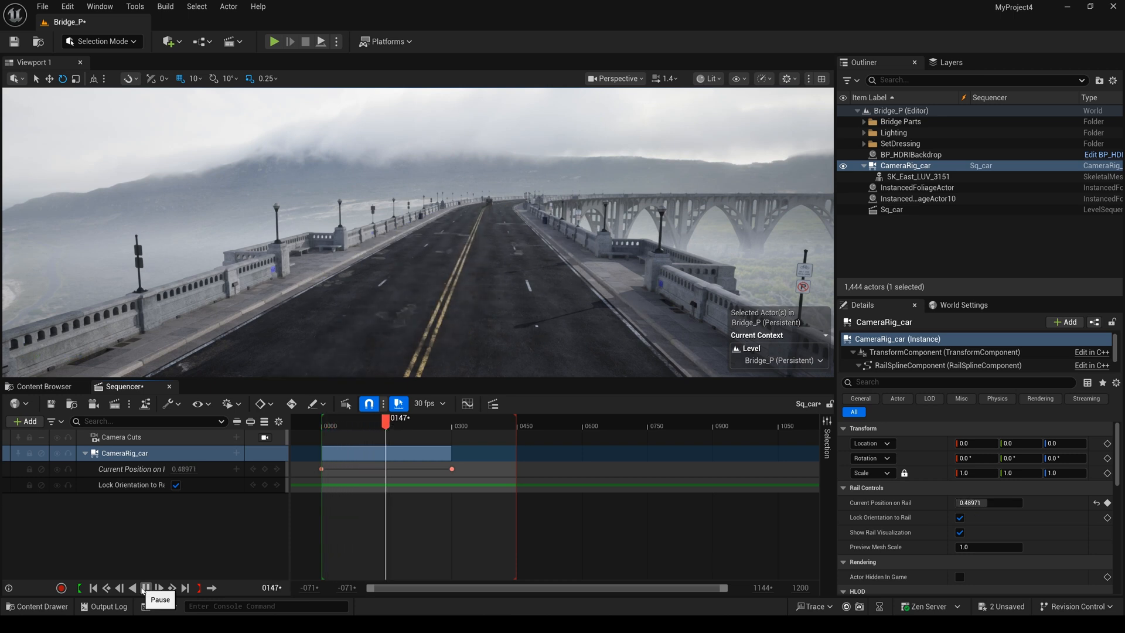
pyautogui.click(145, 587)
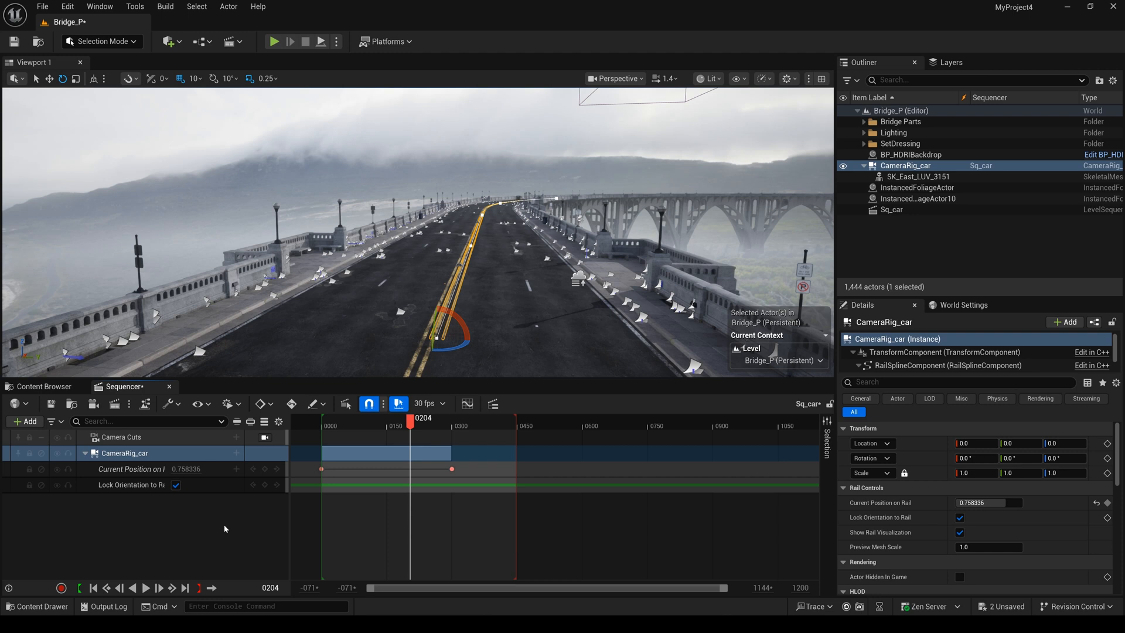
pyautogui.click(93, 588)
pyautogui.click(190, 484)
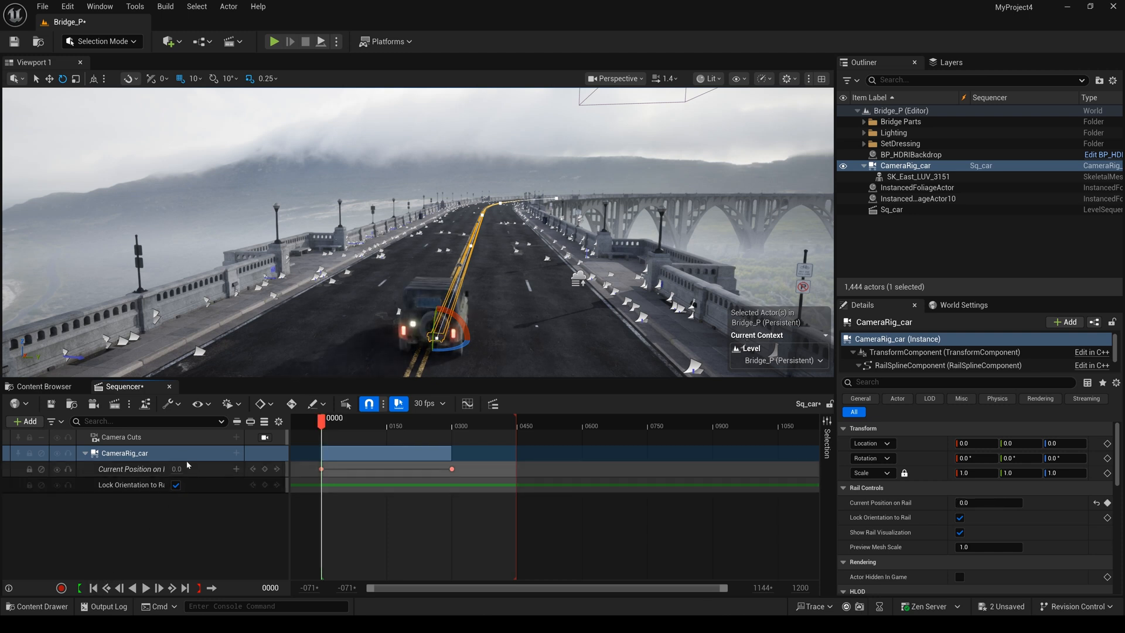
pyautogui.click(185, 457)
pyautogui.click(945, 166)
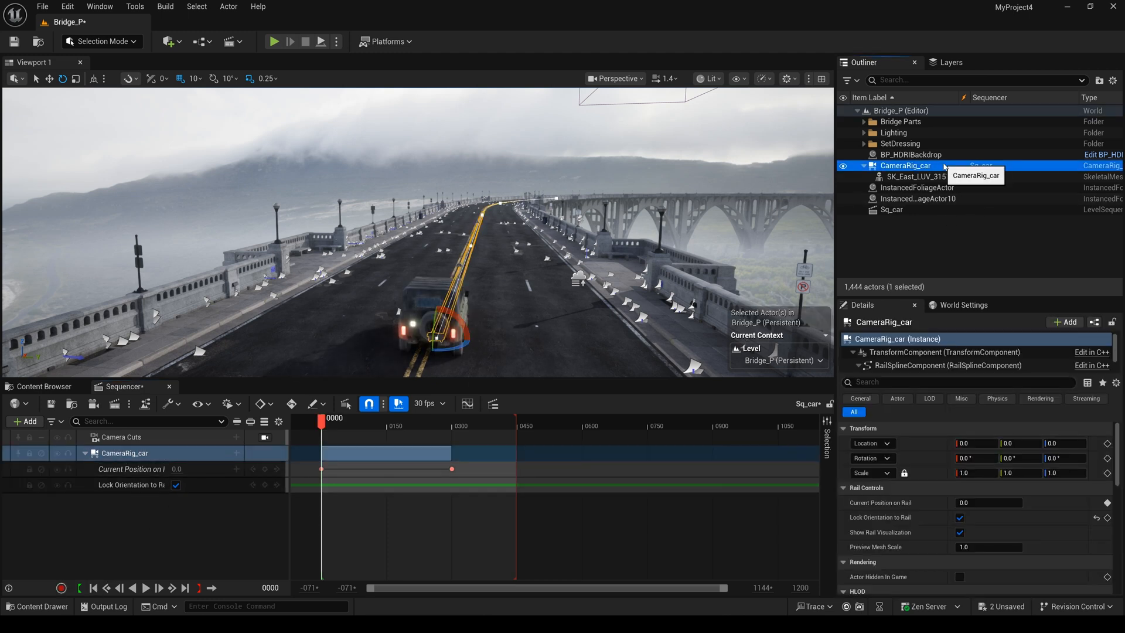
# Duplicate CameraRig_car with Ctrl+D and rename the copy CameraRig_camera.
pyautogui.hotkey('ctrl', 'd')
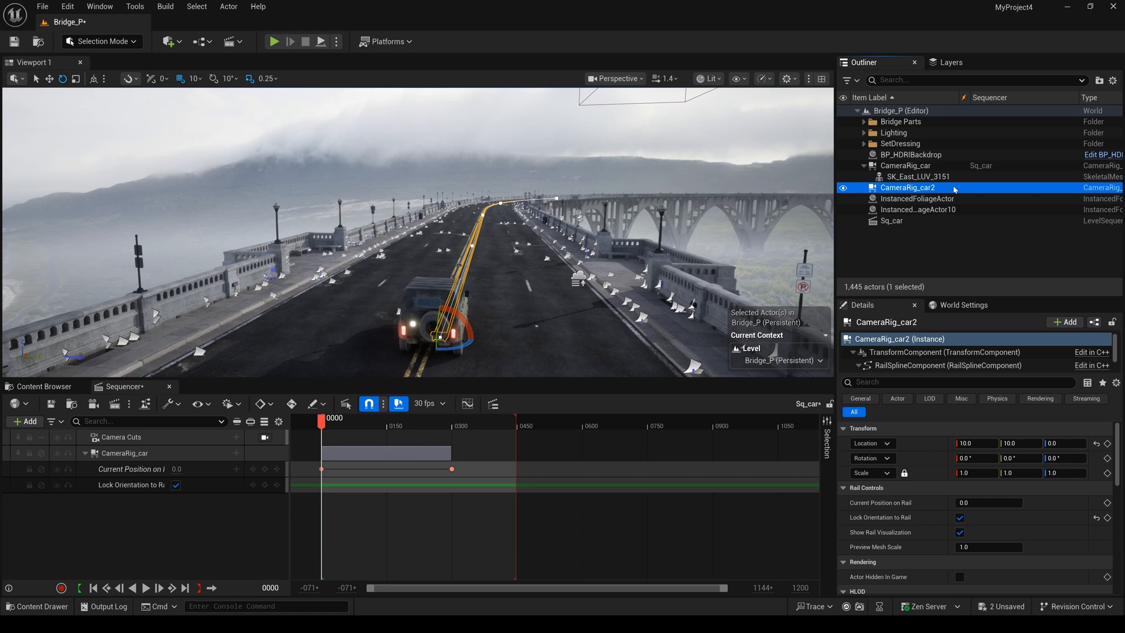
pyautogui.moveTo(926, 188); pyautogui.dragTo(952, 188)
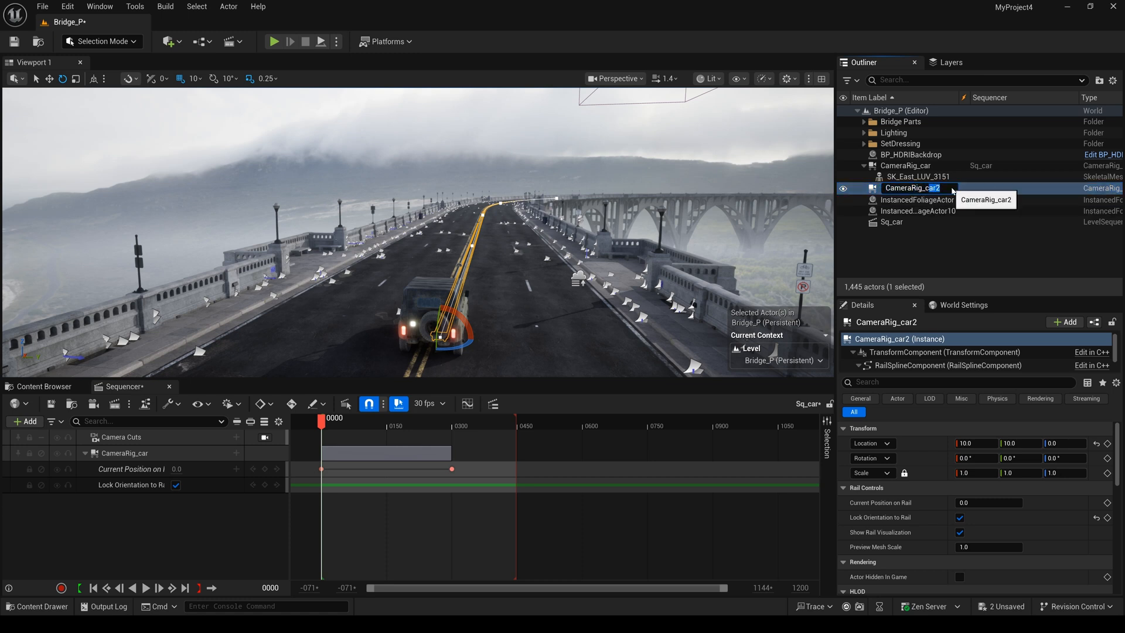
pyautogui.write('mera')
pyautogui.press('Return')
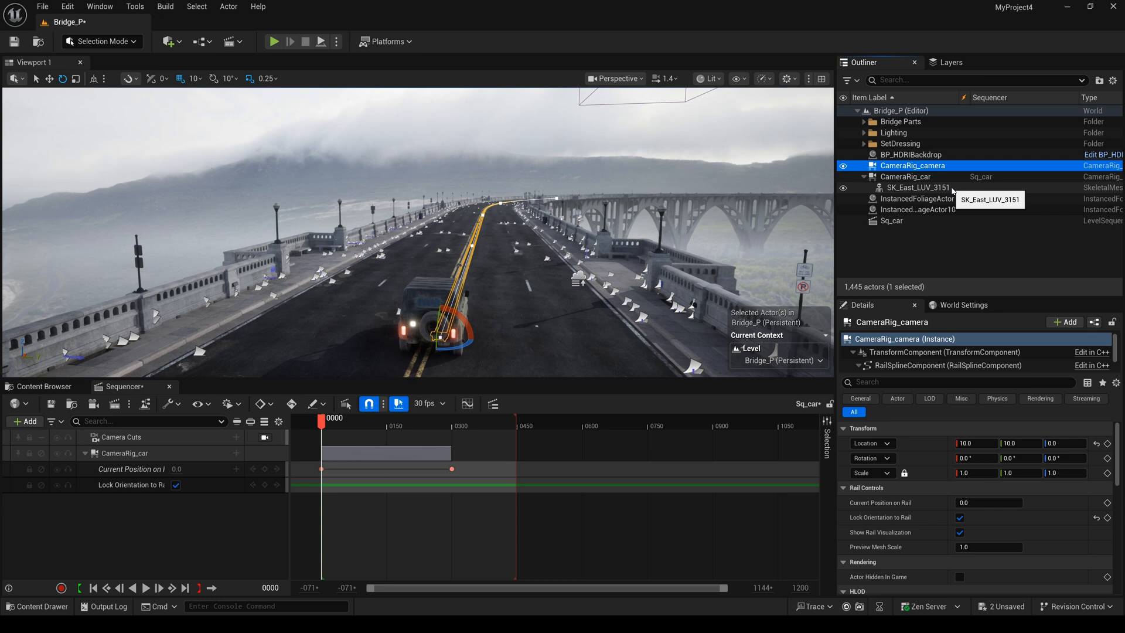
pyautogui.click(173, 41)
pyautogui.moveTo(203, 170)
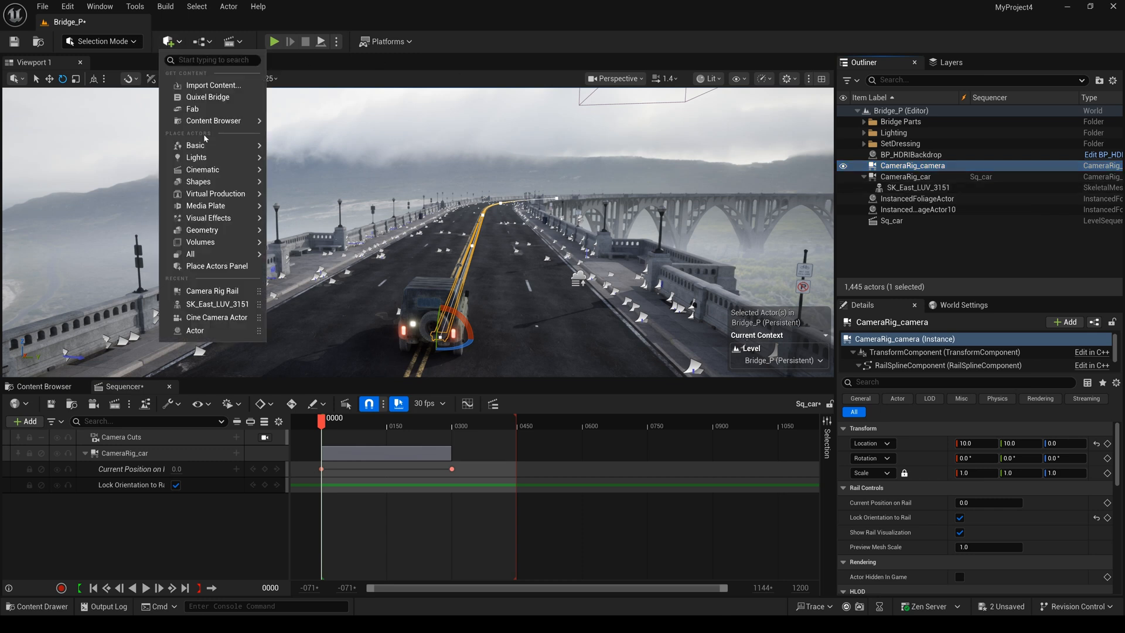
# Place a CineCameraActor, attach it under CameraRig_camera and add that rig to the sequence.
pyautogui.click(329, 189)
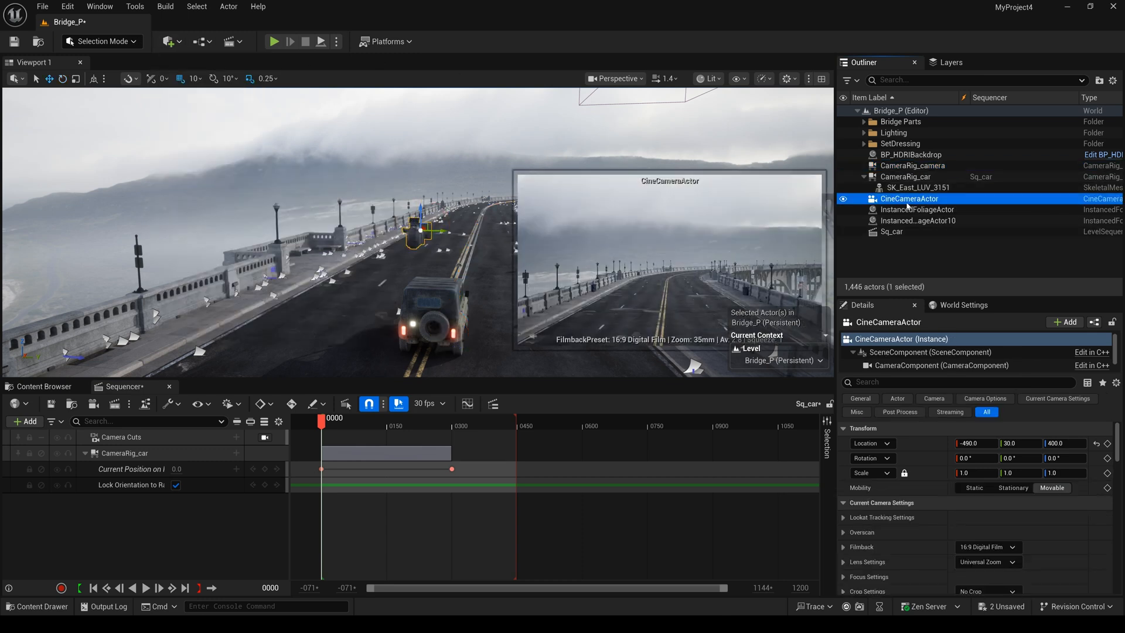
pyautogui.moveTo(924, 202)
pyautogui.mouseDown()
pyautogui.moveTo(925, 168)
pyautogui.moveTo(175, 520)
pyautogui.mouseUp()
pyautogui.click(914, 166)
pyautogui.click(915, 177)
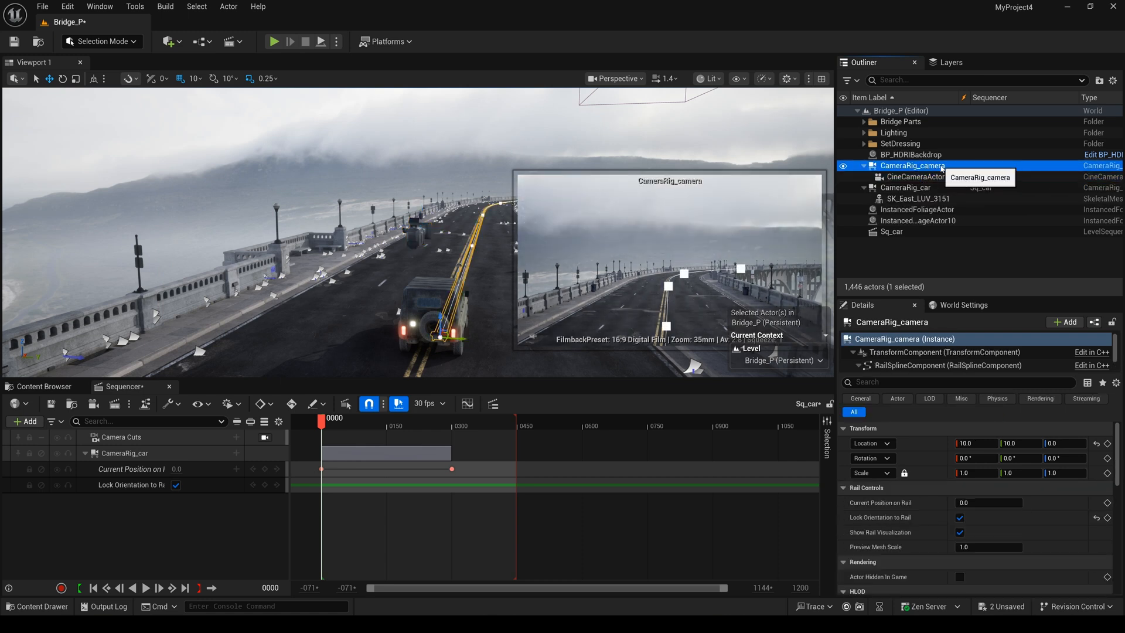
# Give CameraRig_camera a Current Position on Rail track keyed 0.0 at frame 0 and 1.0 at frame 299.
pyautogui.click(238, 454)
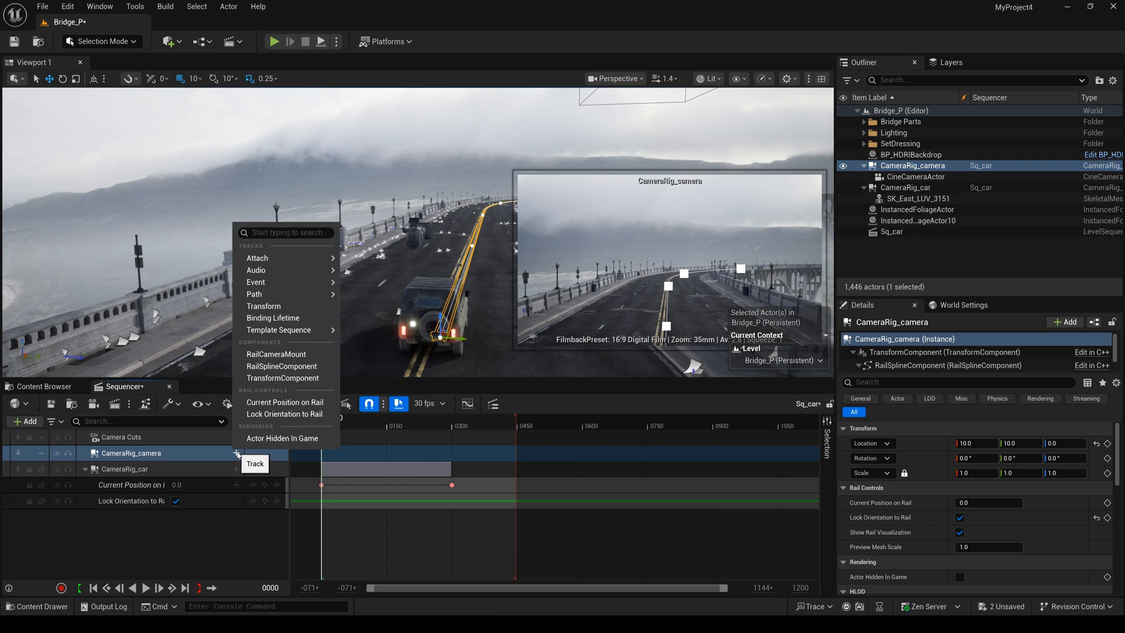
pyautogui.click(285, 402)
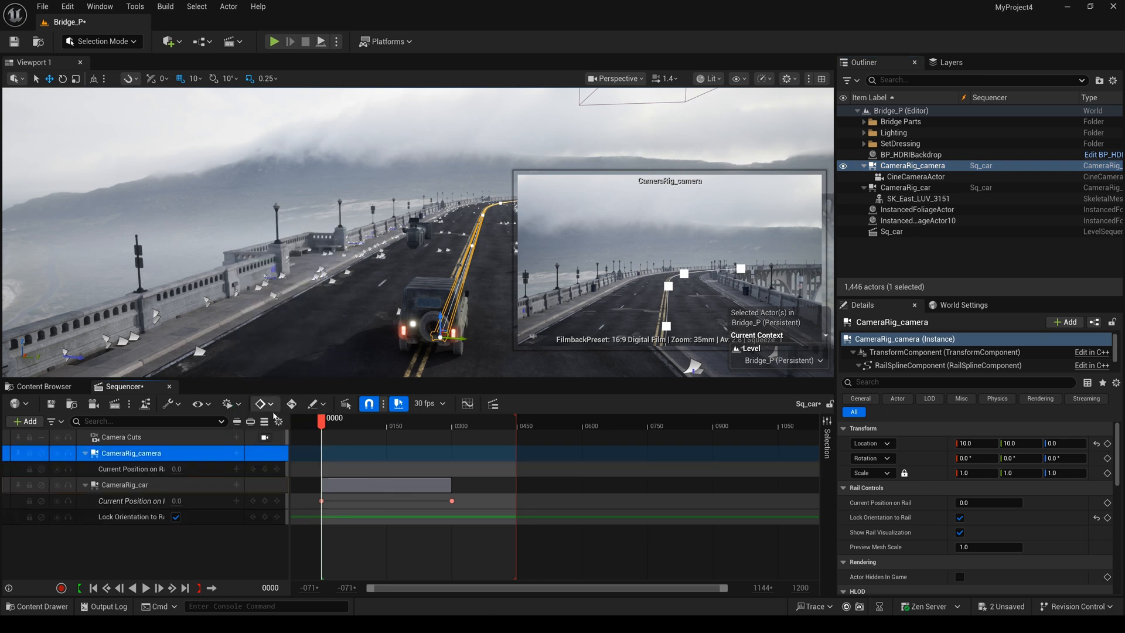
pyautogui.click(264, 471)
pyautogui.moveTo(334, 422); pyautogui.dragTo(448, 422)
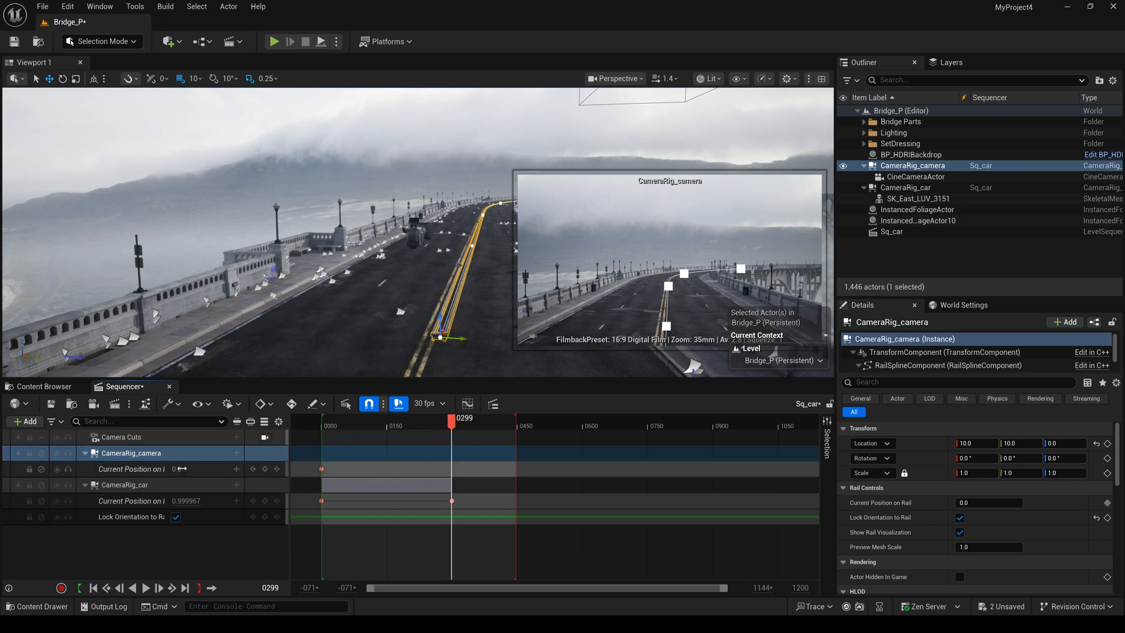
pyautogui.write('1')
pyautogui.press('Return')
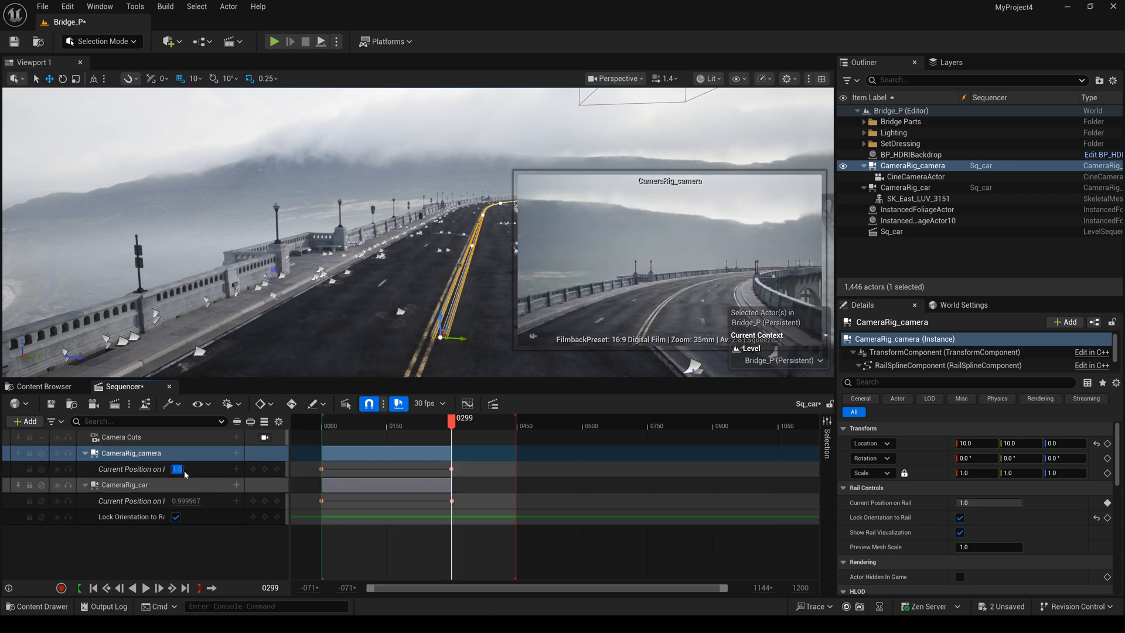
pyautogui.moveTo(451, 422); pyautogui.dragTo(329, 422)
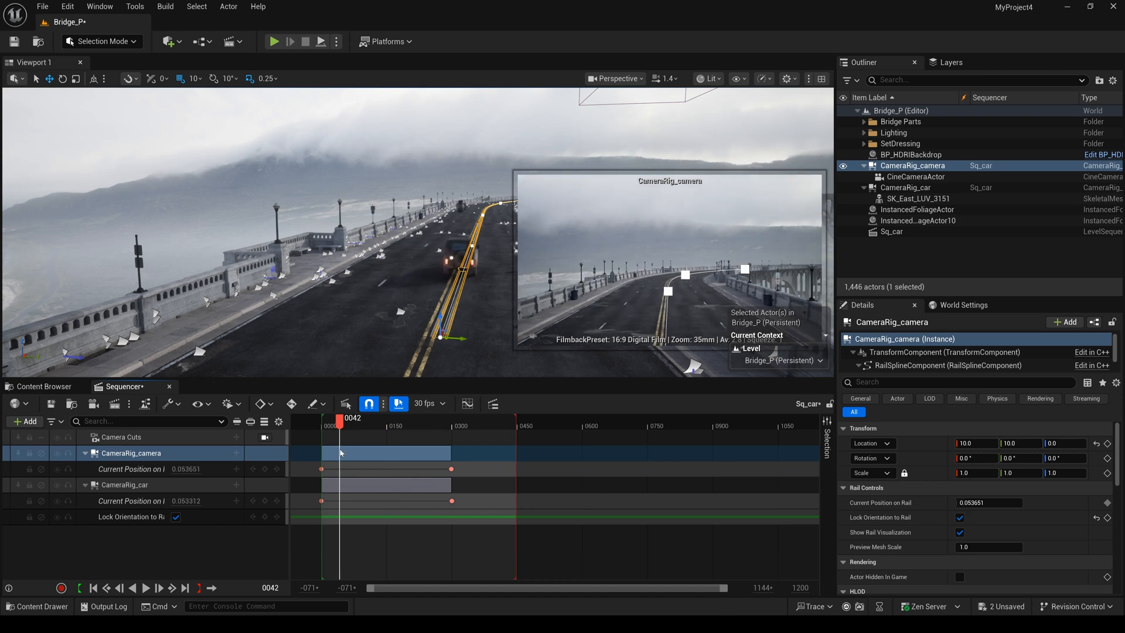
# Add the CineCameraActor to the sequence as its shot camera track.
pyautogui.click(93, 588)
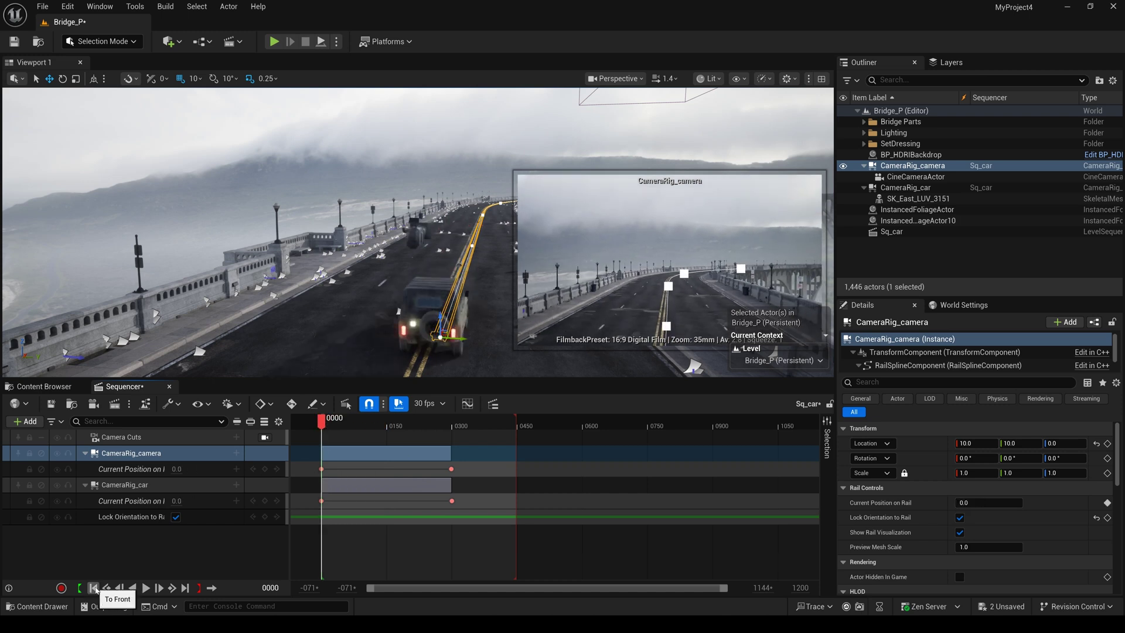
pyautogui.click(953, 176)
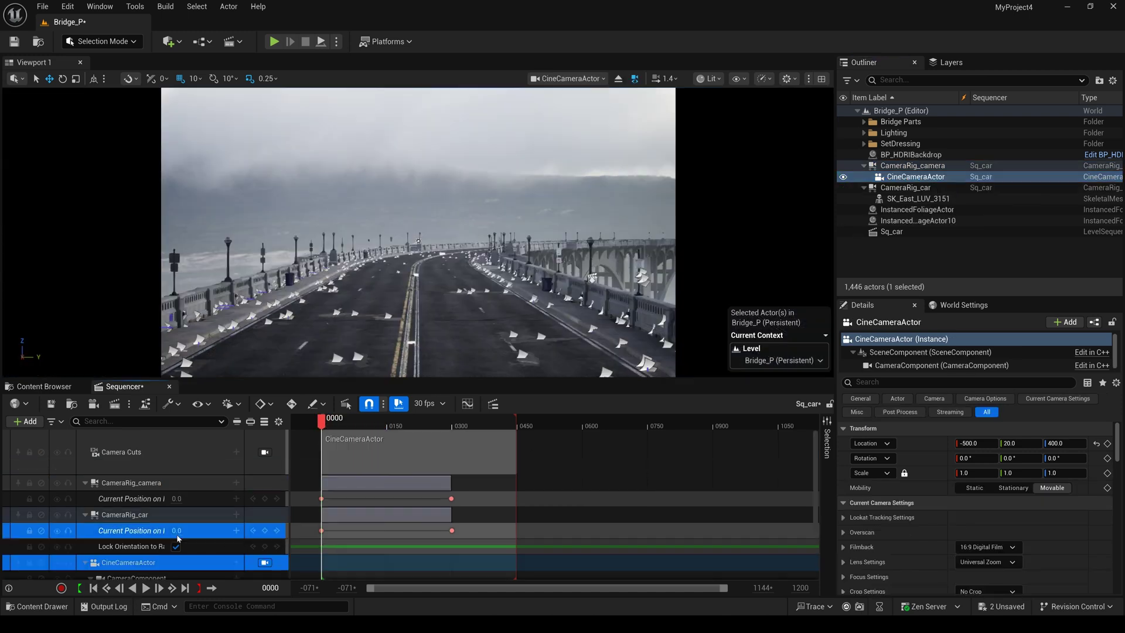
pyautogui.click(206, 529)
pyautogui.scroll(2, 226, 506)
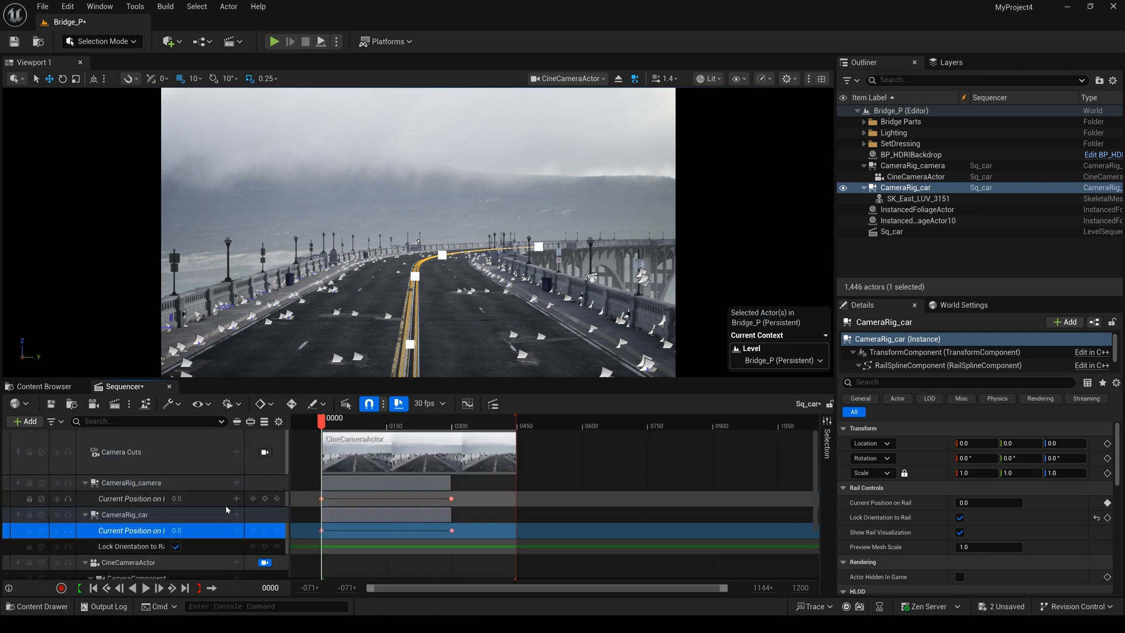
pyautogui.scroll(-2, 227, 506)
pyautogui.scroll(2, 226, 505)
pyautogui.scroll(-3, 226, 505)
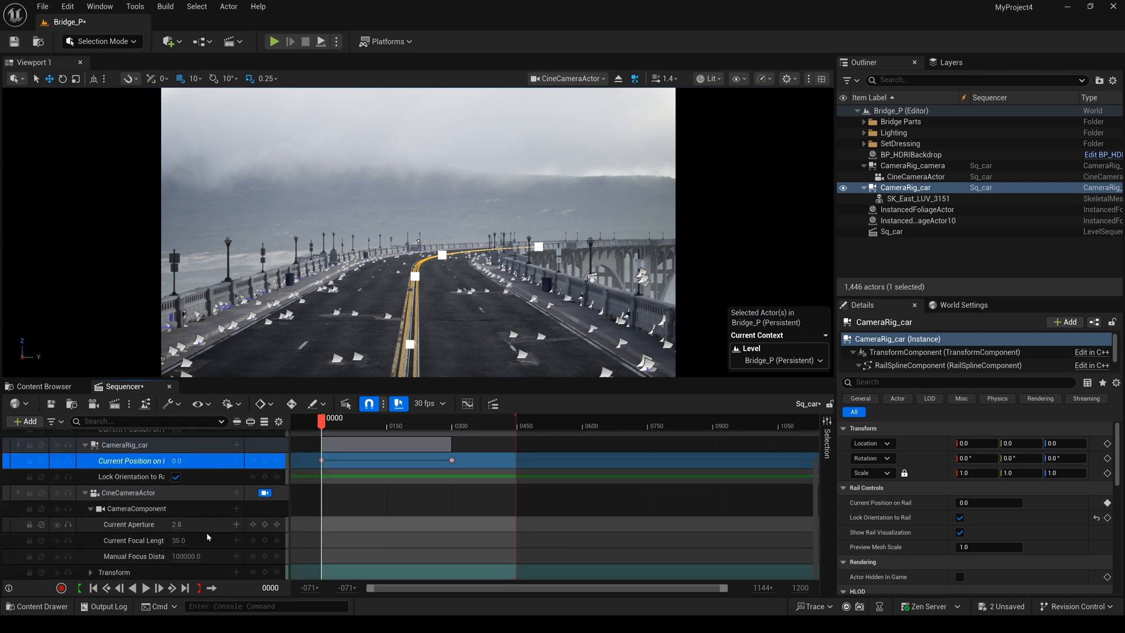
pyautogui.click(88, 494)
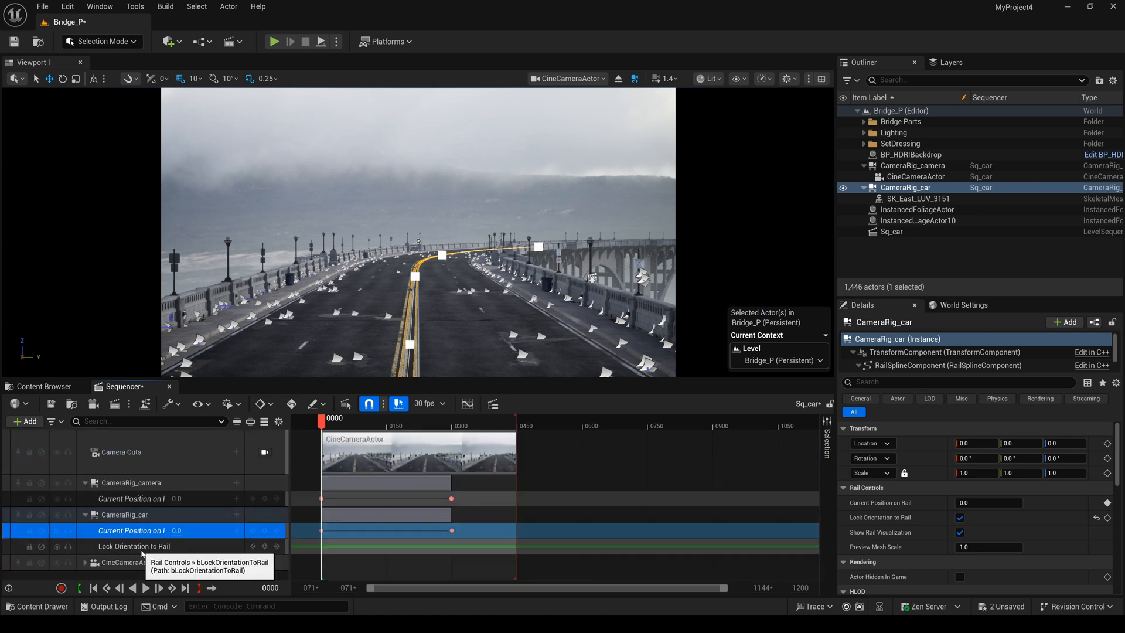
pyautogui.click(161, 563)
# Preview briefly, then reposition the camera back and up so it sits behind the jeep.
pyautogui.click(94, 588)
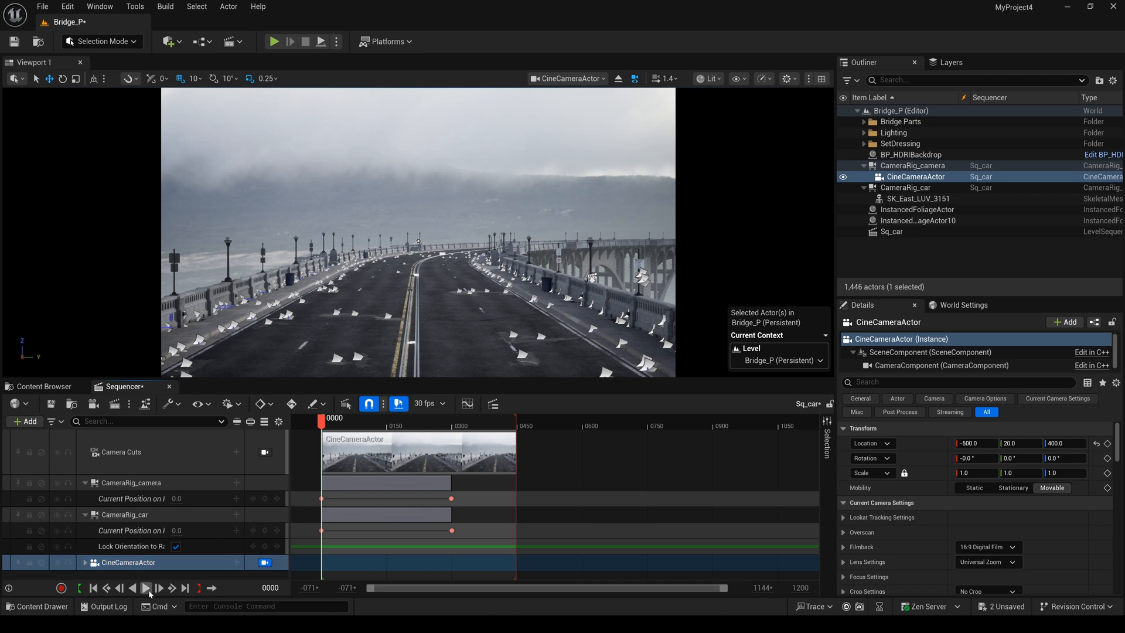
pyautogui.click(147, 587)
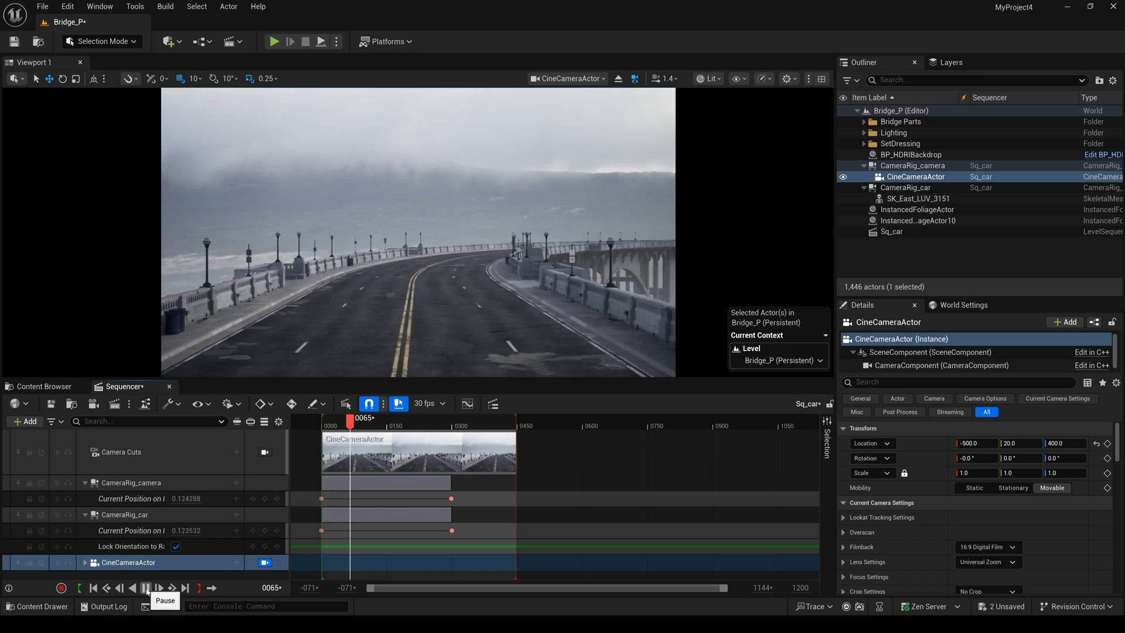
pyautogui.click(146, 588)
pyautogui.click(94, 588)
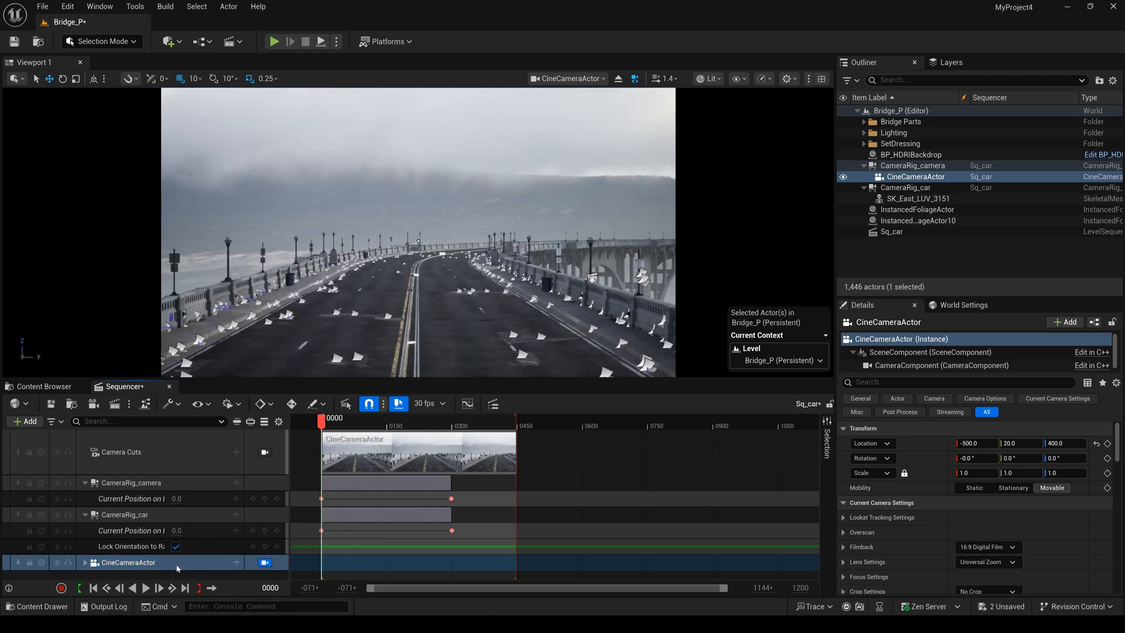
pyautogui.click(1097, 444)
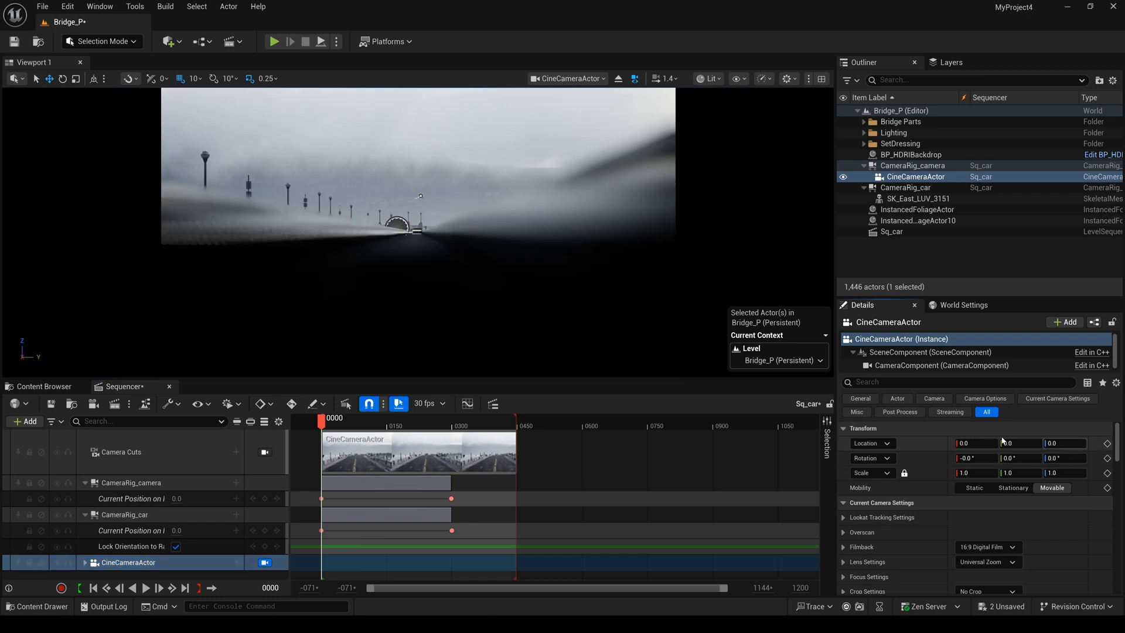
pyautogui.hotkey('ctrl', 'z')
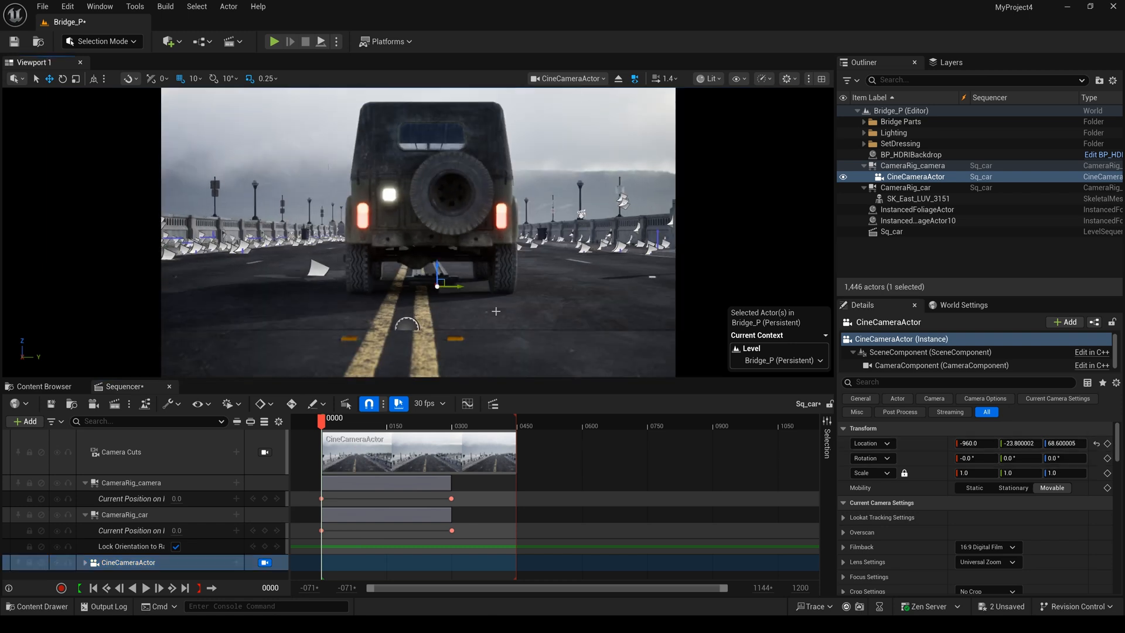
pyautogui.moveTo(496, 312)
pyautogui.mouseDown(button='right')
pyautogui.moveTo(528, 299)
pyautogui.moveTo(501, 316)
pyautogui.mouseUp(button='right')
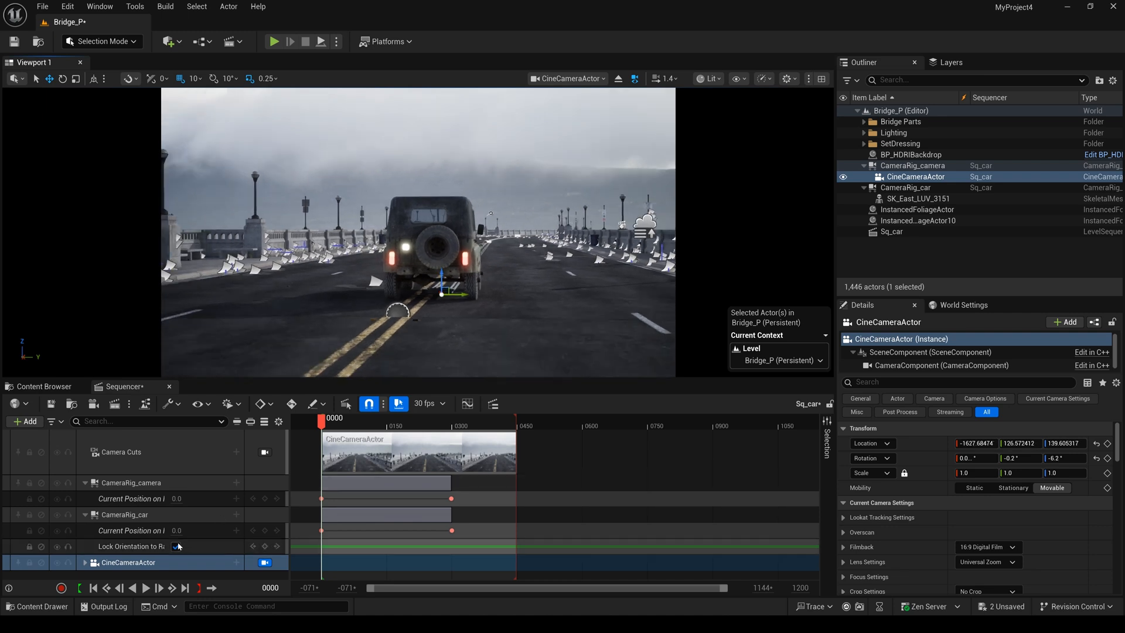
# Play the sequence through the camera to check it follows the jeep along the bridge.
pyautogui.click(91, 563)
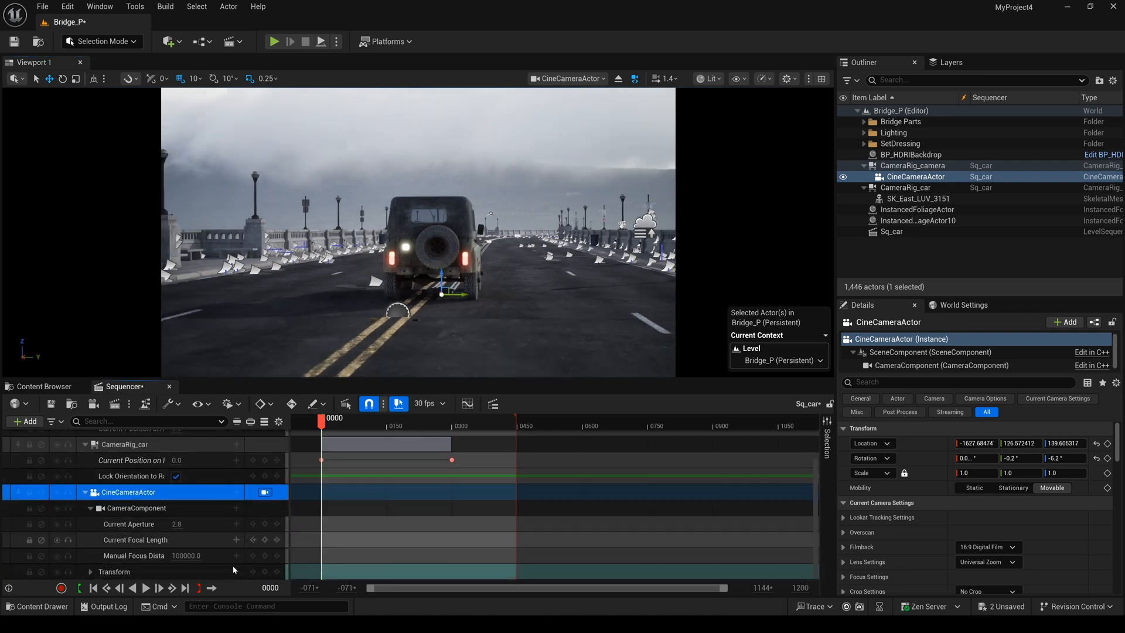
pyautogui.click(162, 589)
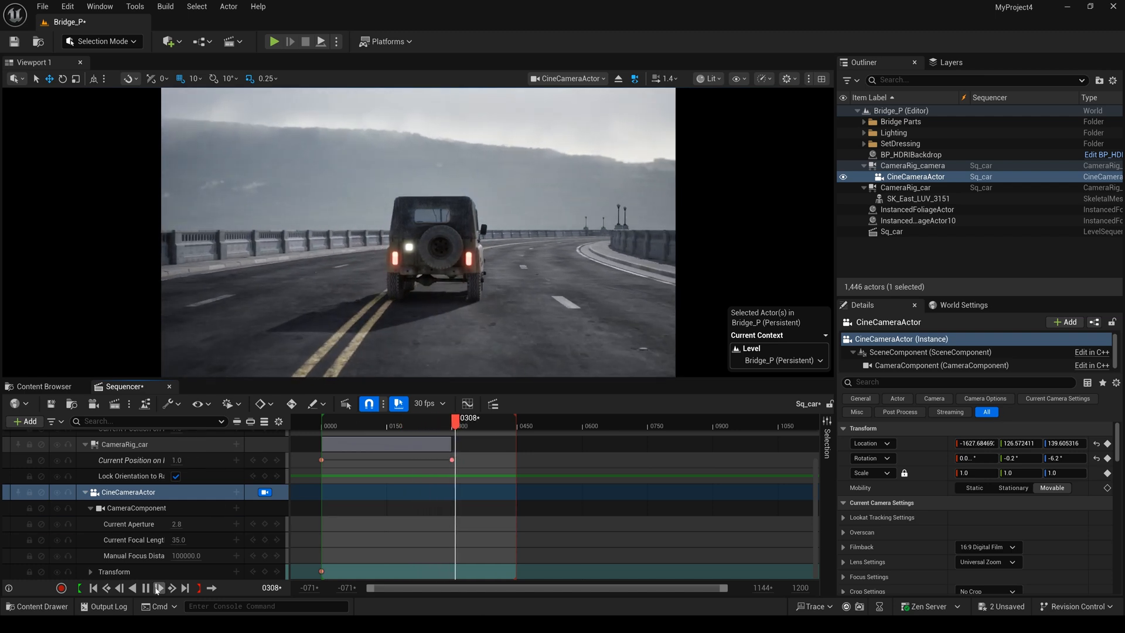
pyautogui.click(92, 587)
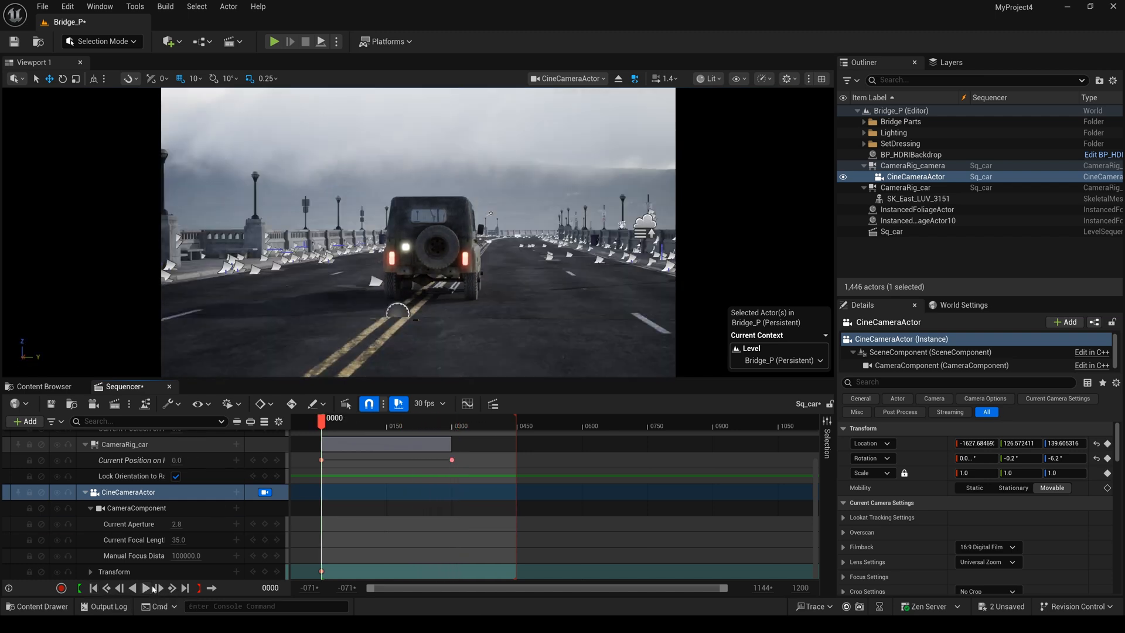
pyautogui.click(157, 588)
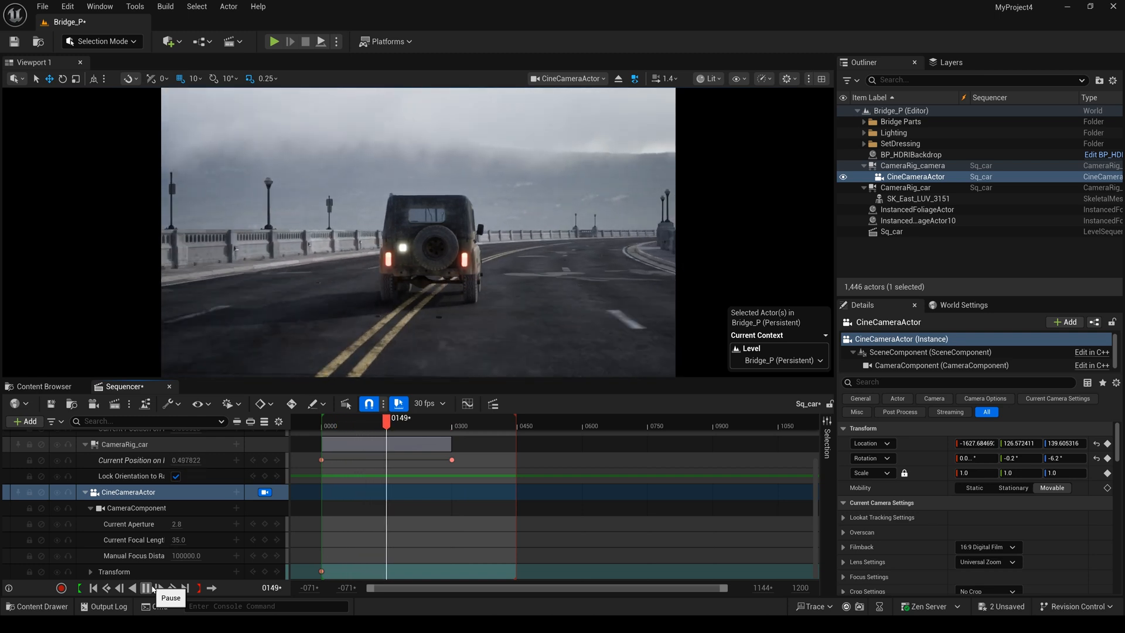
pyautogui.click(156, 589)
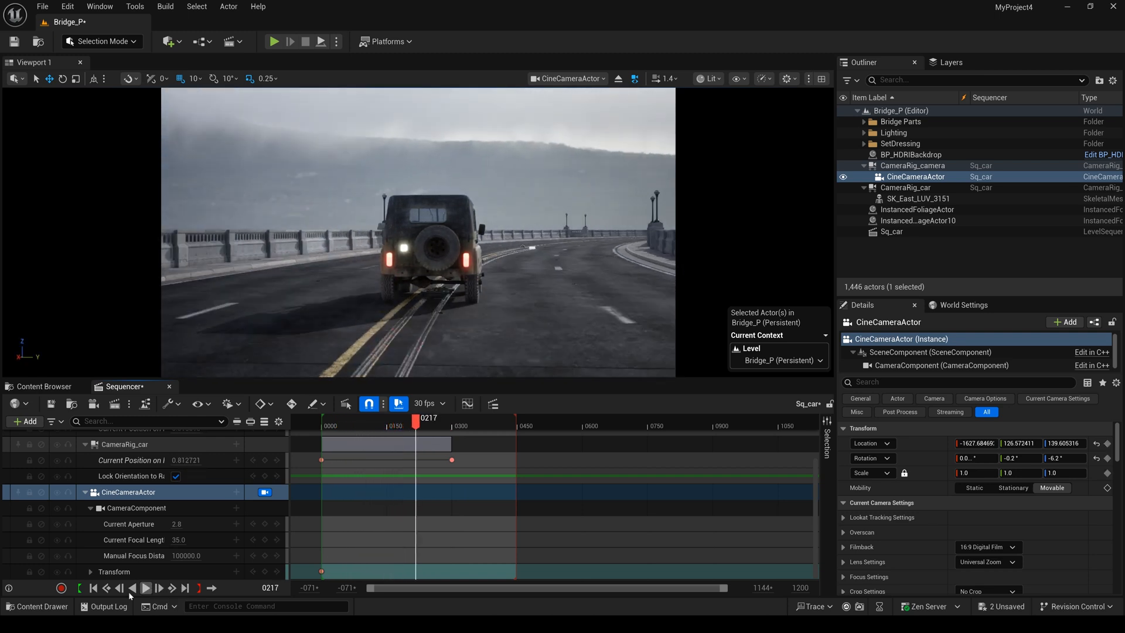
pyautogui.press('Up')
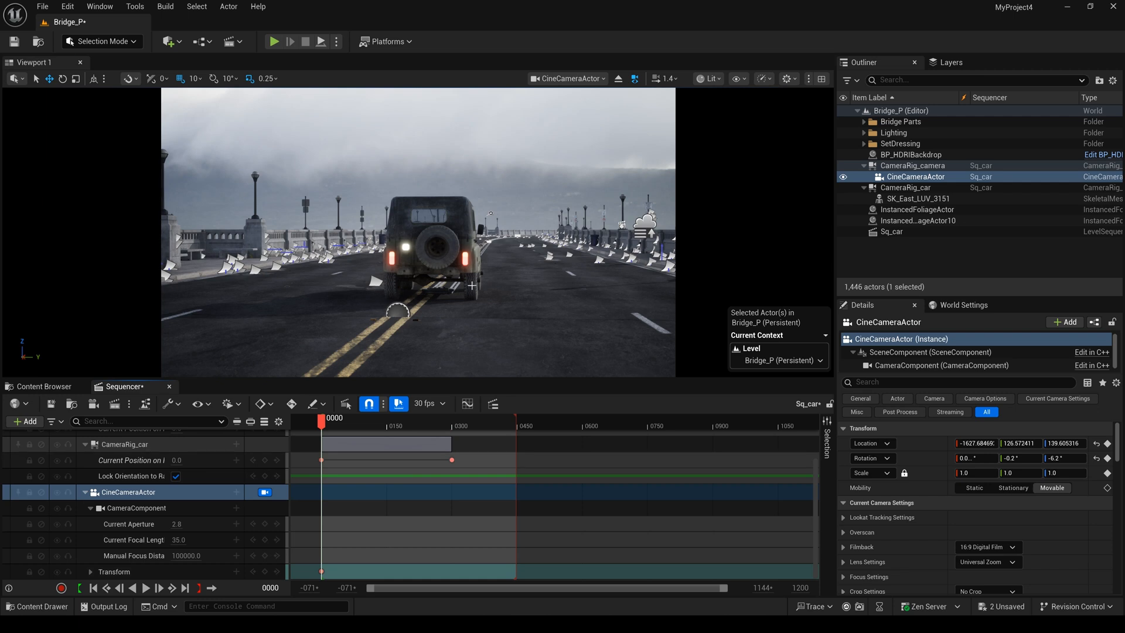
# Add the jeep skeletal mesh SK_East_LUV_3151 to the sequence as a track.
pyautogui.click(472, 285)
pyautogui.scroll(2, 143, 510)
pyautogui.scroll(-2, 144, 510)
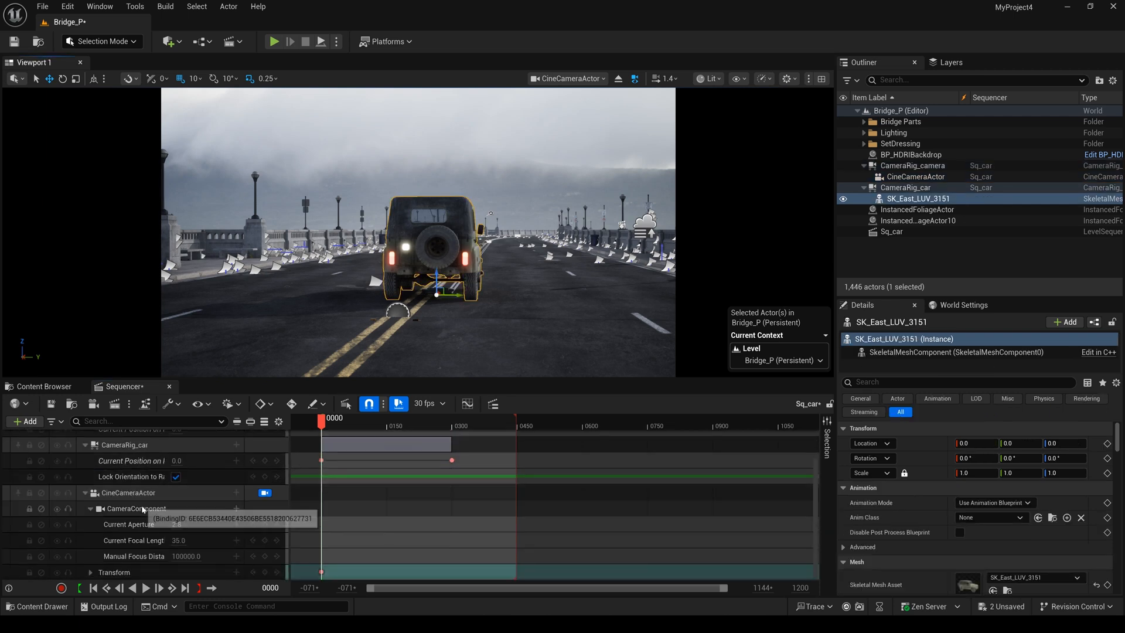
pyautogui.scroll(3, 144, 510)
pyautogui.click(85, 499)
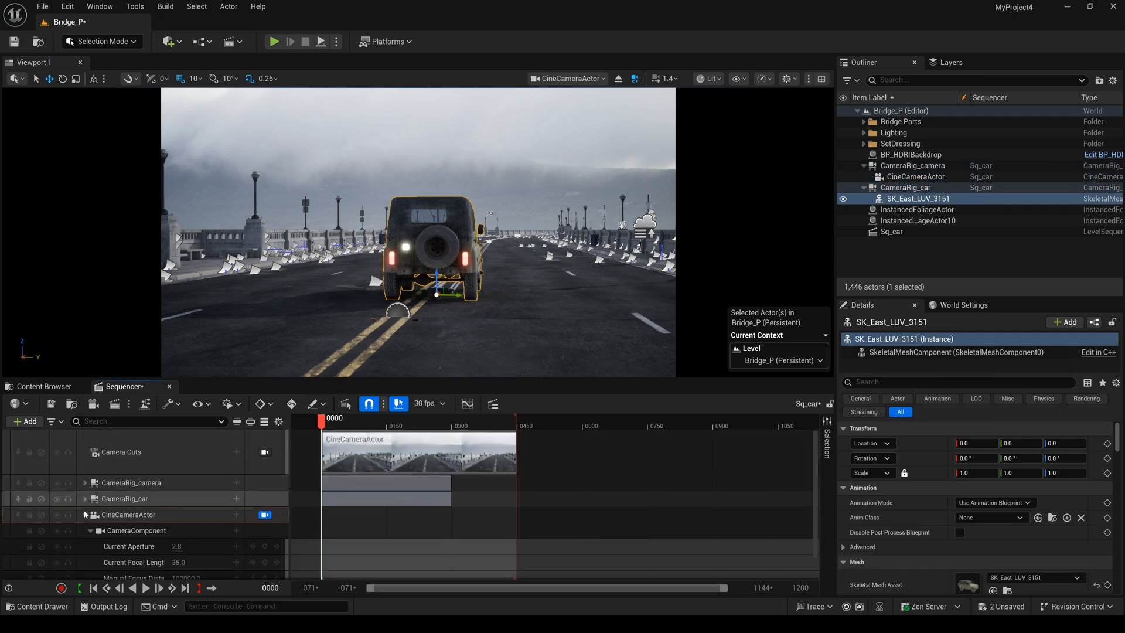
pyautogui.click(85, 515)
pyautogui.click(934, 199)
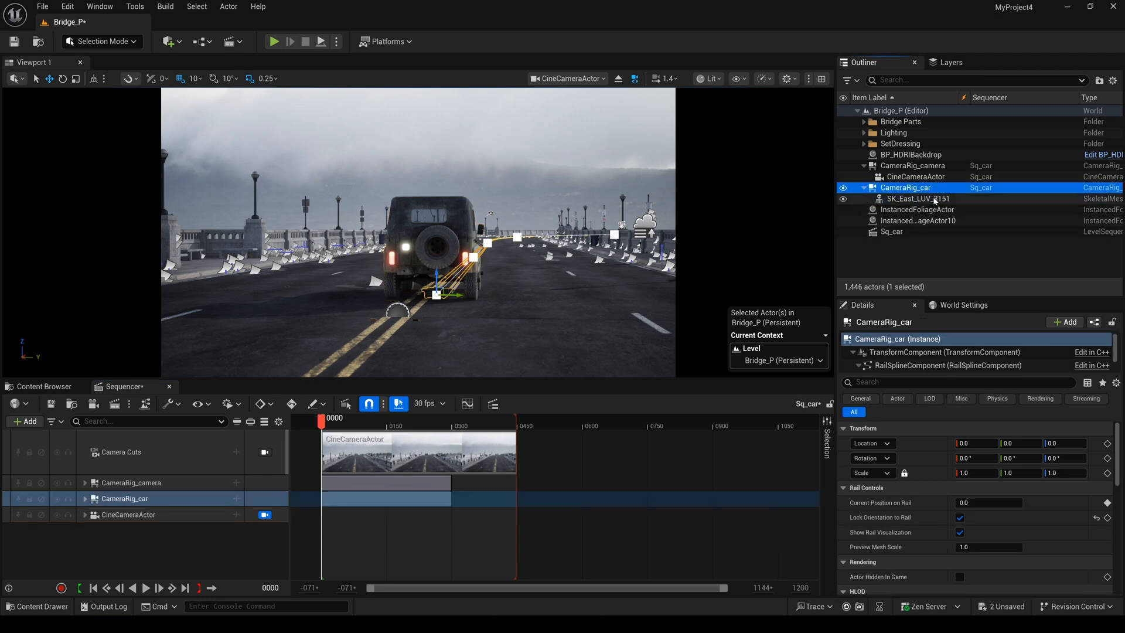
pyautogui.moveTo(235, 531); pyautogui.dragTo(211, 536)
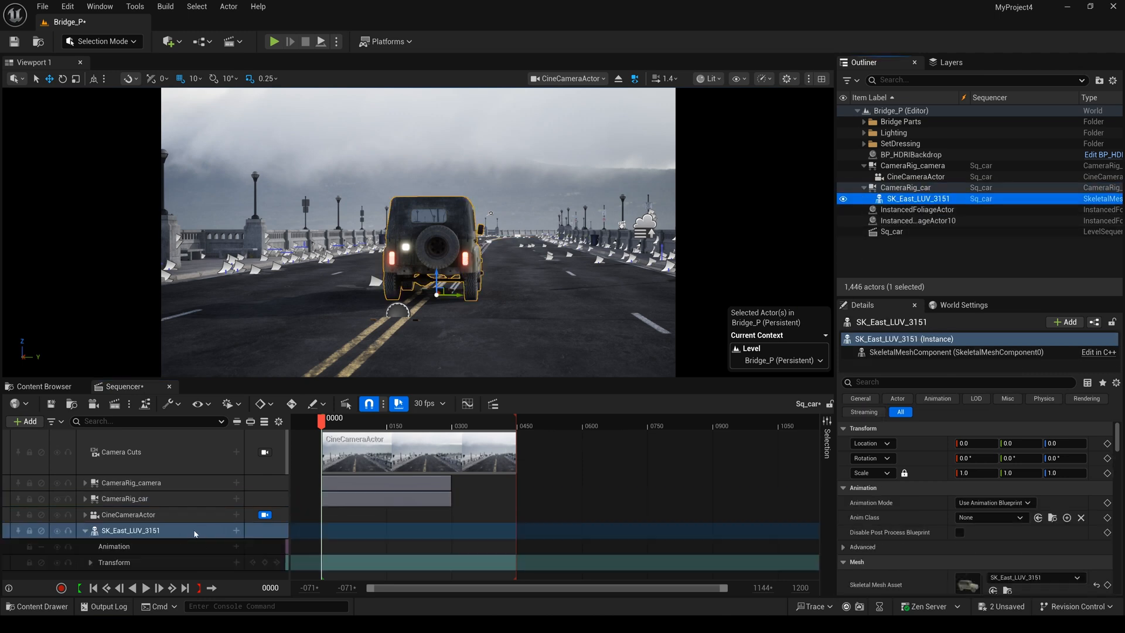
# Bake the jeep's animation onto an FK Control Rig with default baking options.
pyautogui.rightClick(221, 531)
pyautogui.moveTo(290, 279)
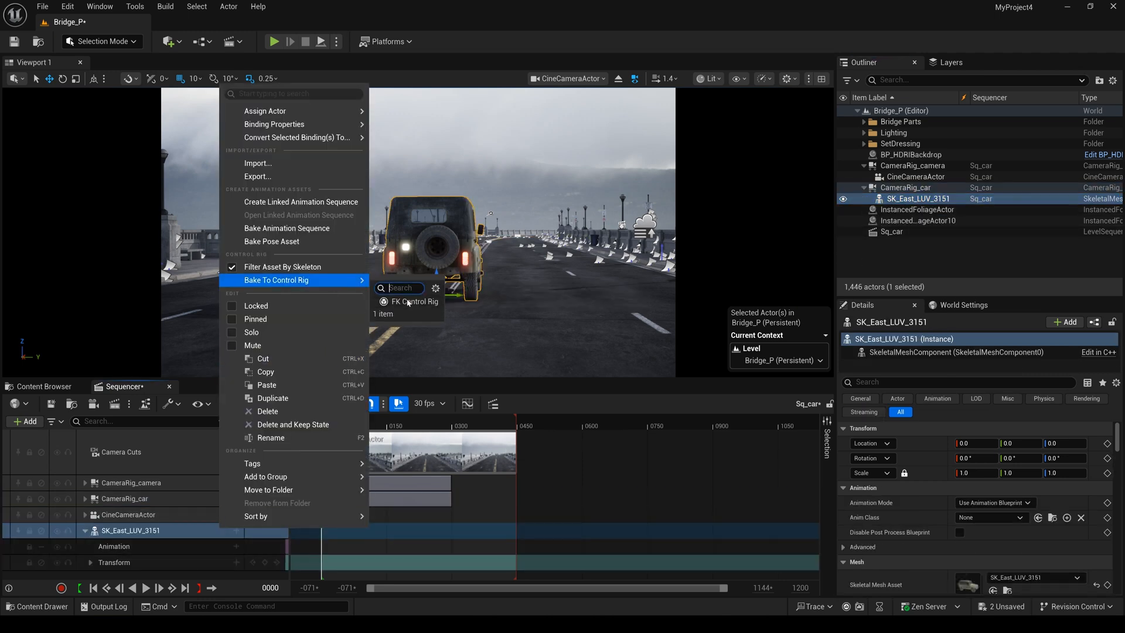
pyautogui.click(407, 301)
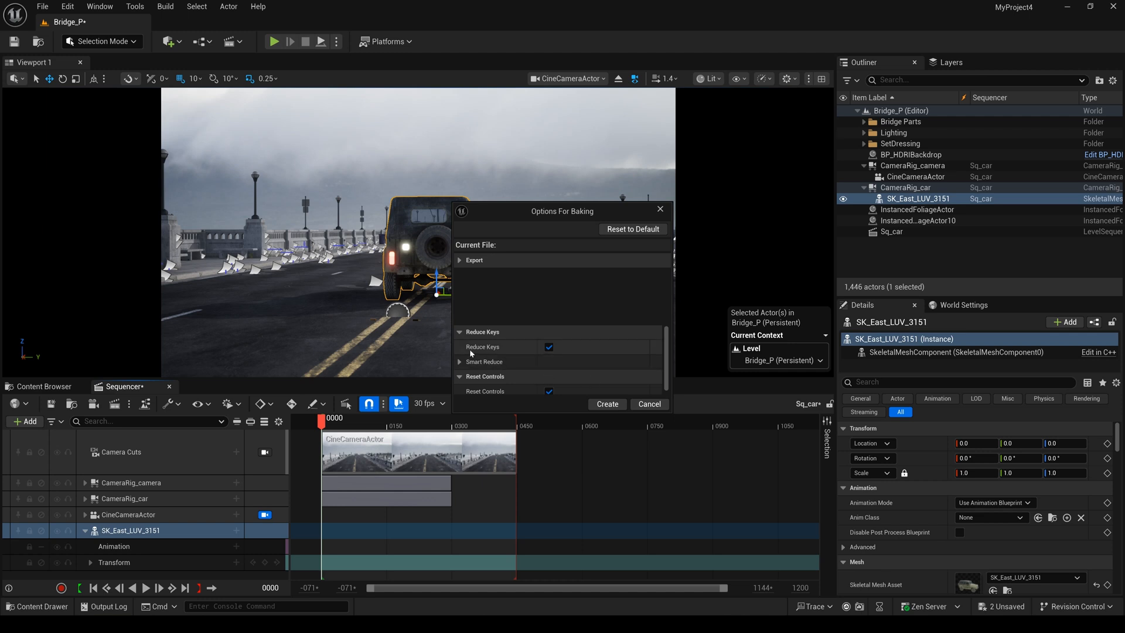
pyautogui.click(607, 404)
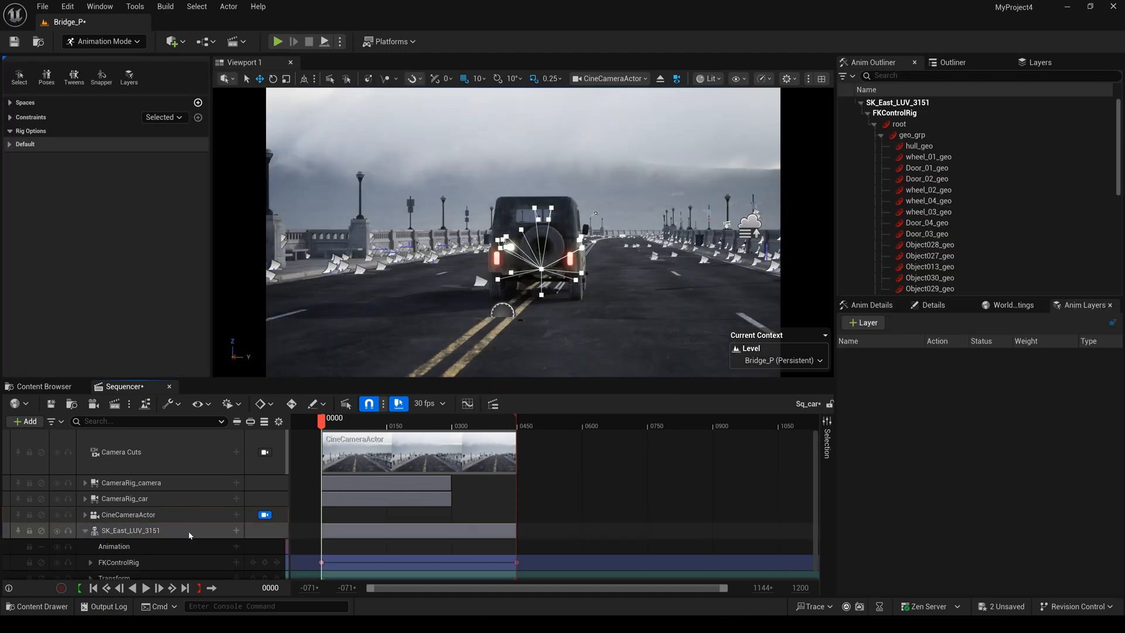
# Isolate the FR, FL, RL and RR wheel joints as the only visible FKControlRig tracks.
pyautogui.click(136, 556)
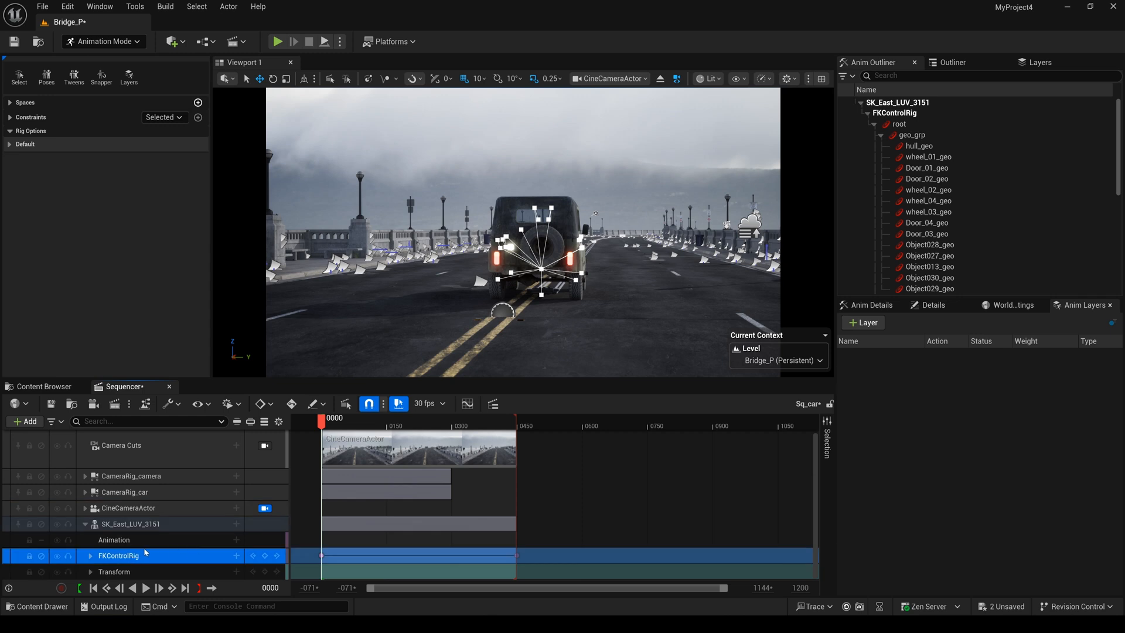
pyautogui.click(92, 556)
pyautogui.scroll(-10, 918, 214)
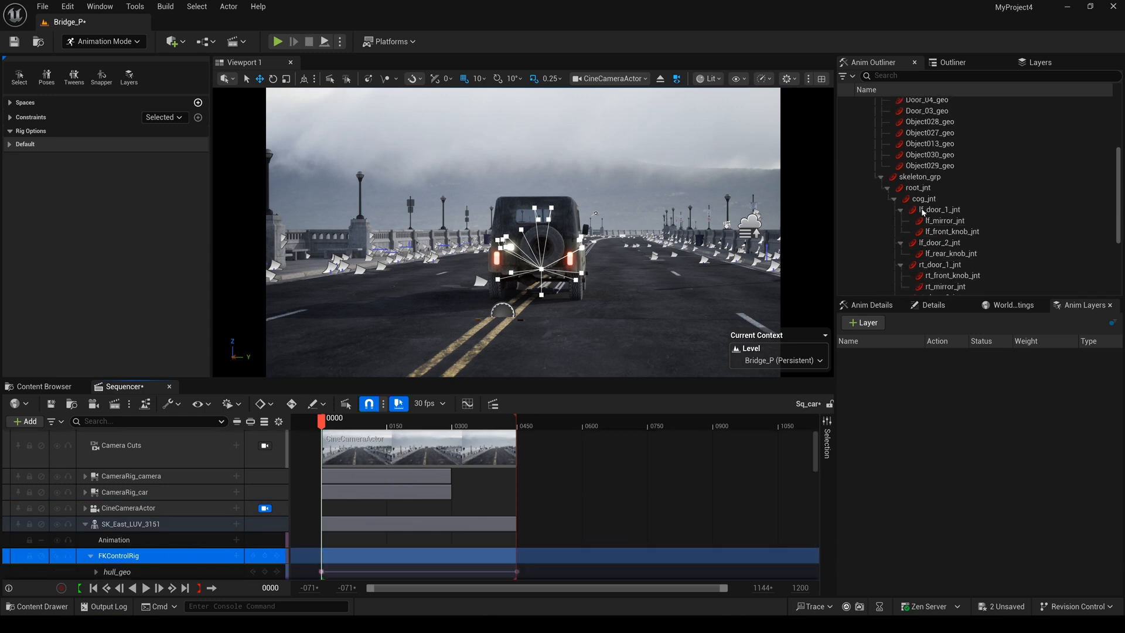
pyautogui.click(941, 257)
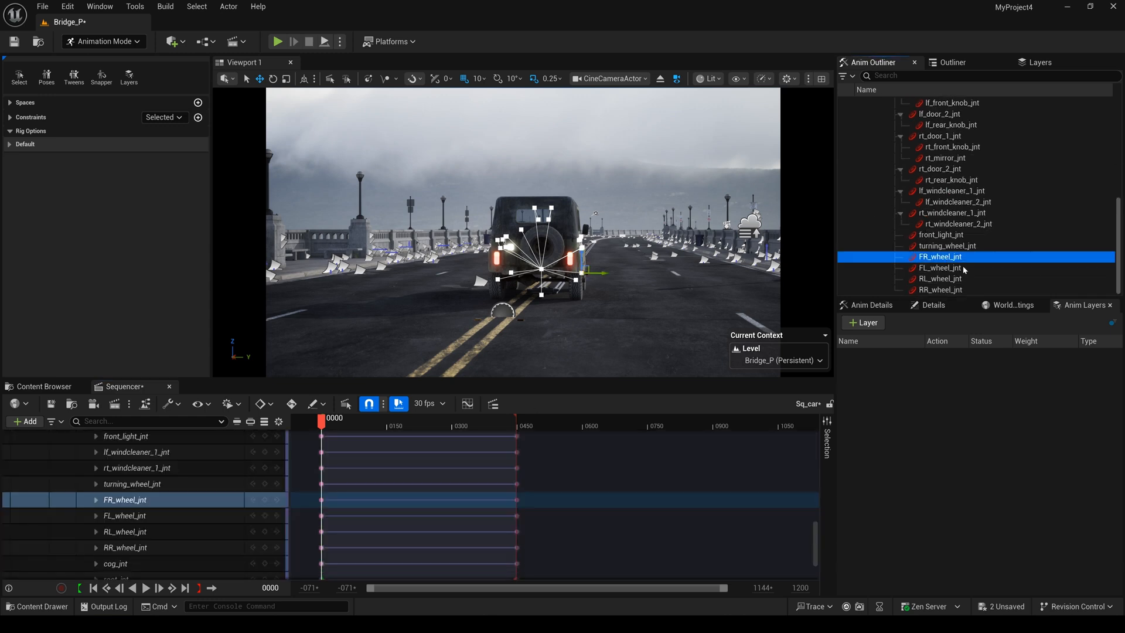
pyautogui.keyDown('shift'); pyautogui.click(939, 290); pyautogui.keyUp('shift')
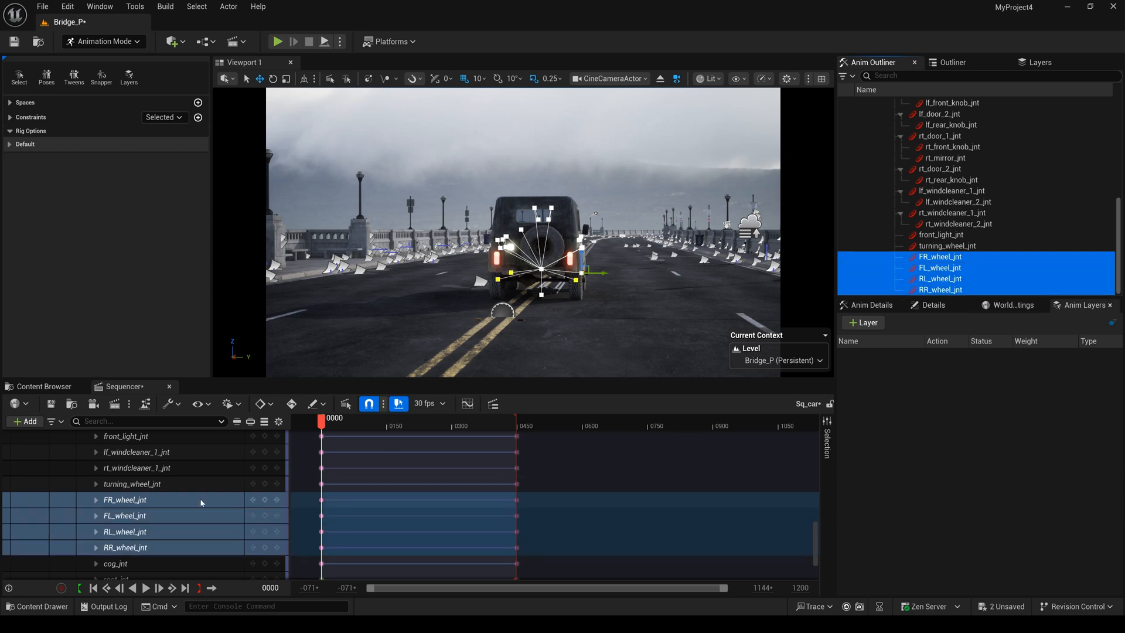
pyautogui.click(237, 422)
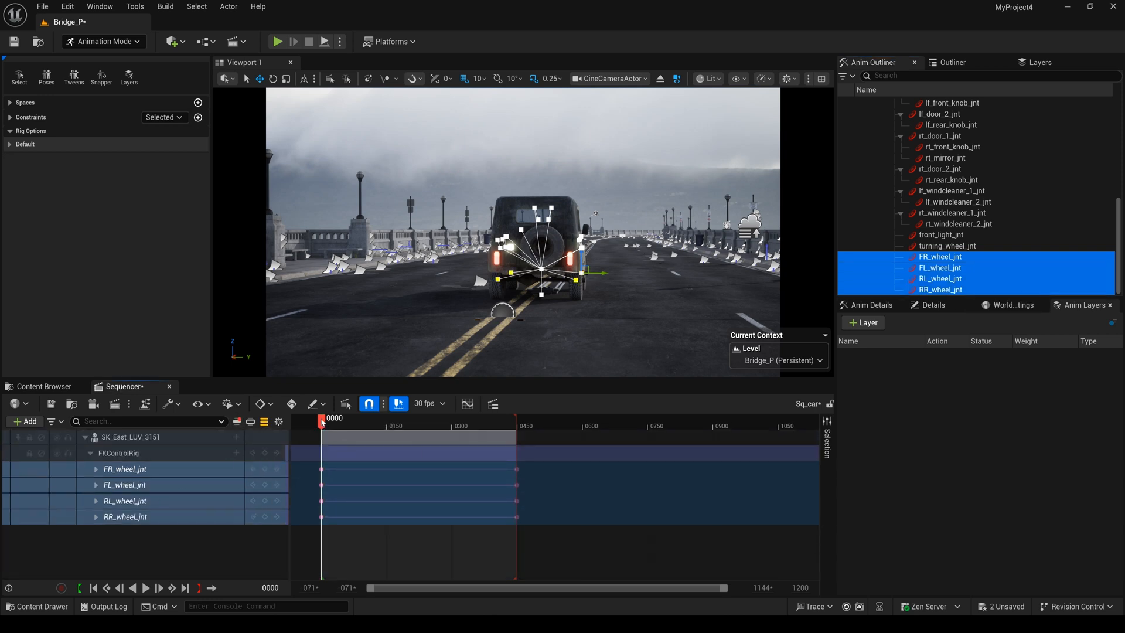
# Expand FR_wheel_jnt's transform channels and move the playhead to the end of the shot.
pyautogui.click(97, 469)
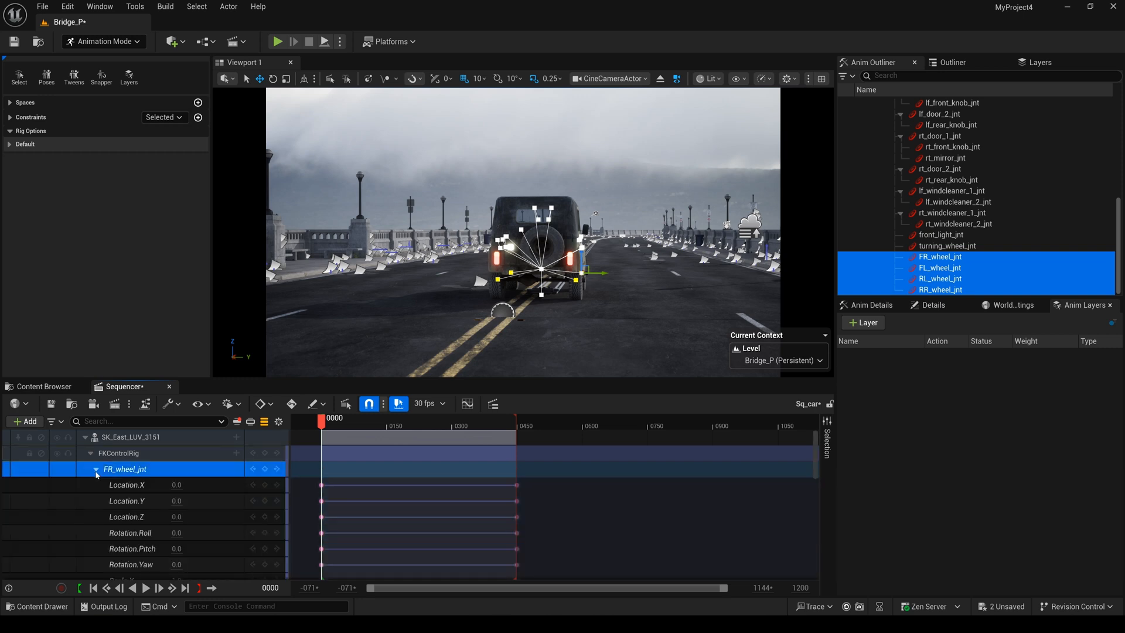
pyautogui.scroll(-3, 96, 473)
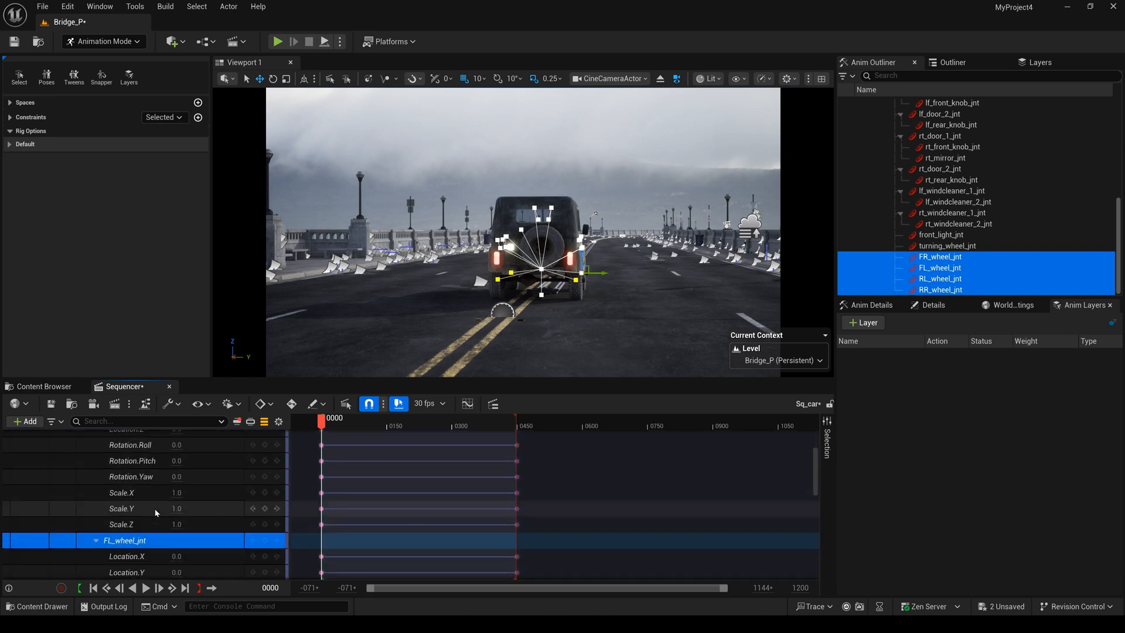
pyautogui.scroll(1, 98, 473)
pyautogui.moveTo(324, 425); pyautogui.dragTo(474, 426)
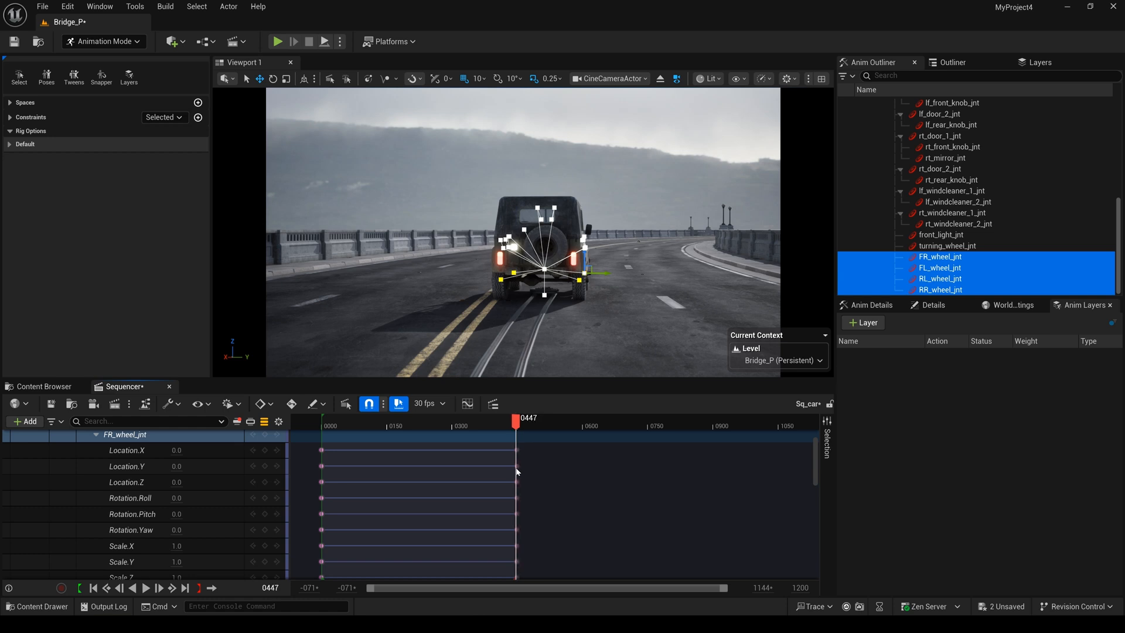
# Key a large Rotation.Pitch value on the front right and front left wheels at frame 450.
pyautogui.press('Right')
pyautogui.press('Right')
pyautogui.press('Right')
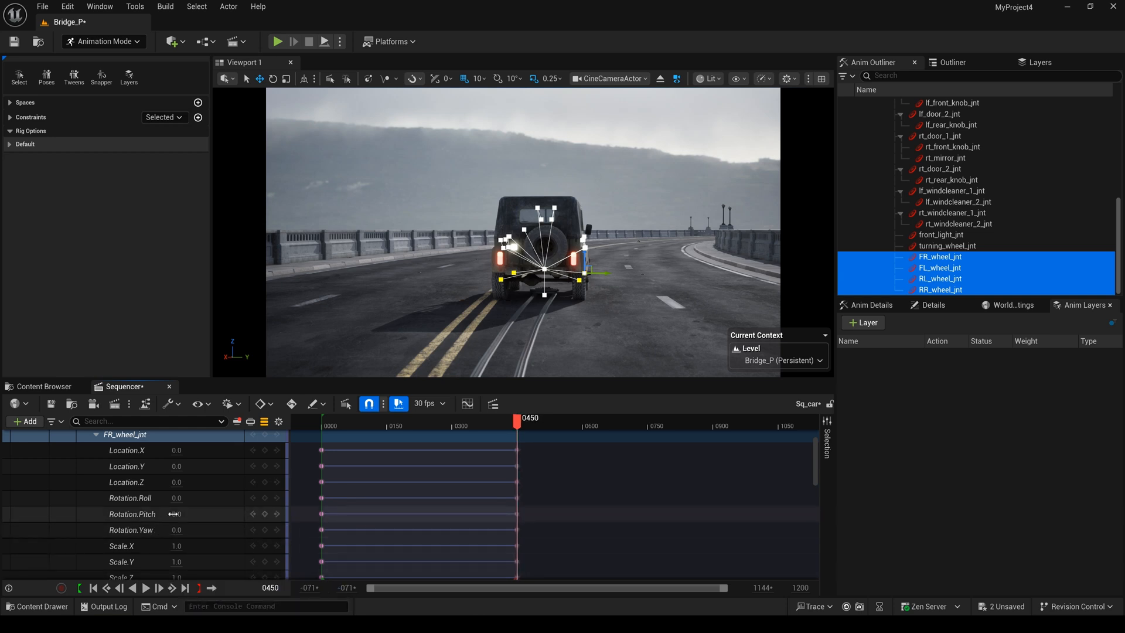
pyautogui.click(178, 514)
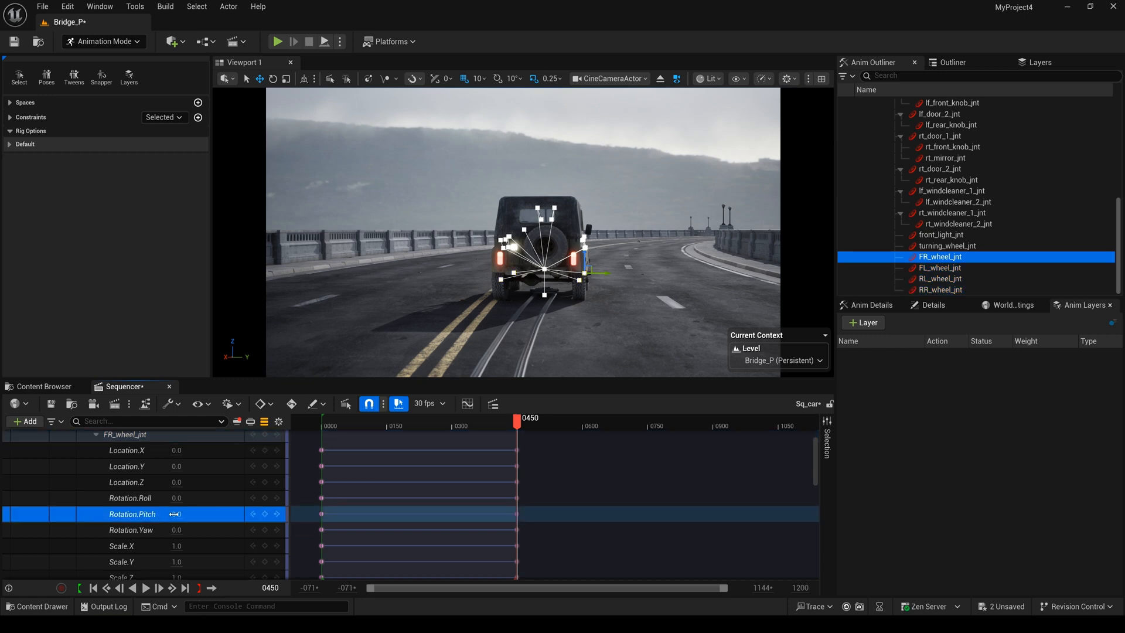
pyautogui.write('54')
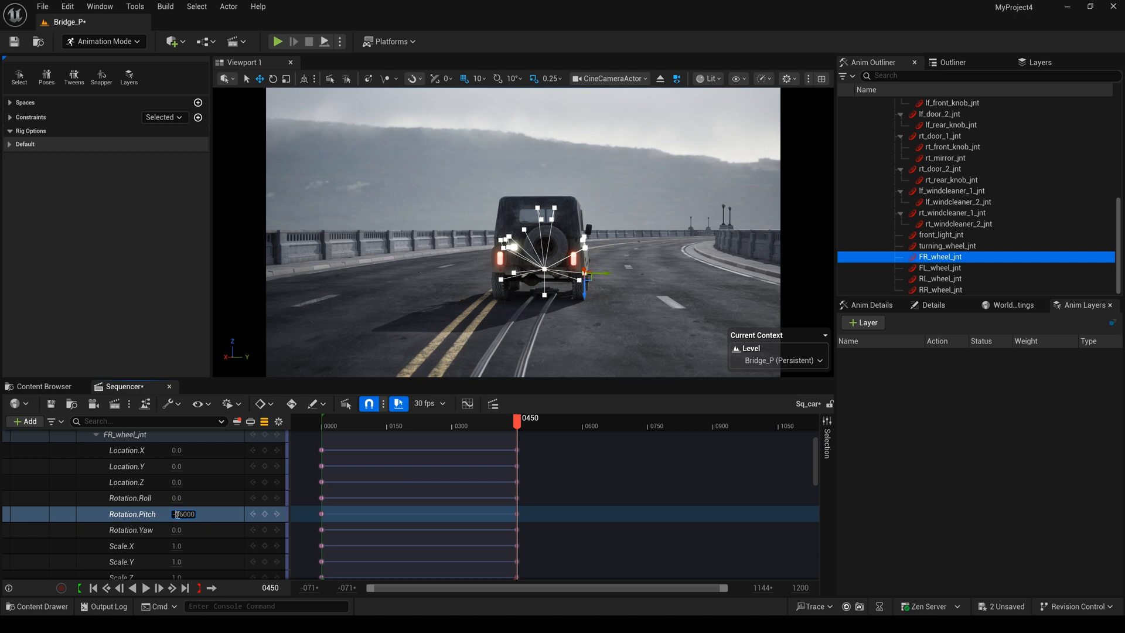
pyautogui.press('Return')
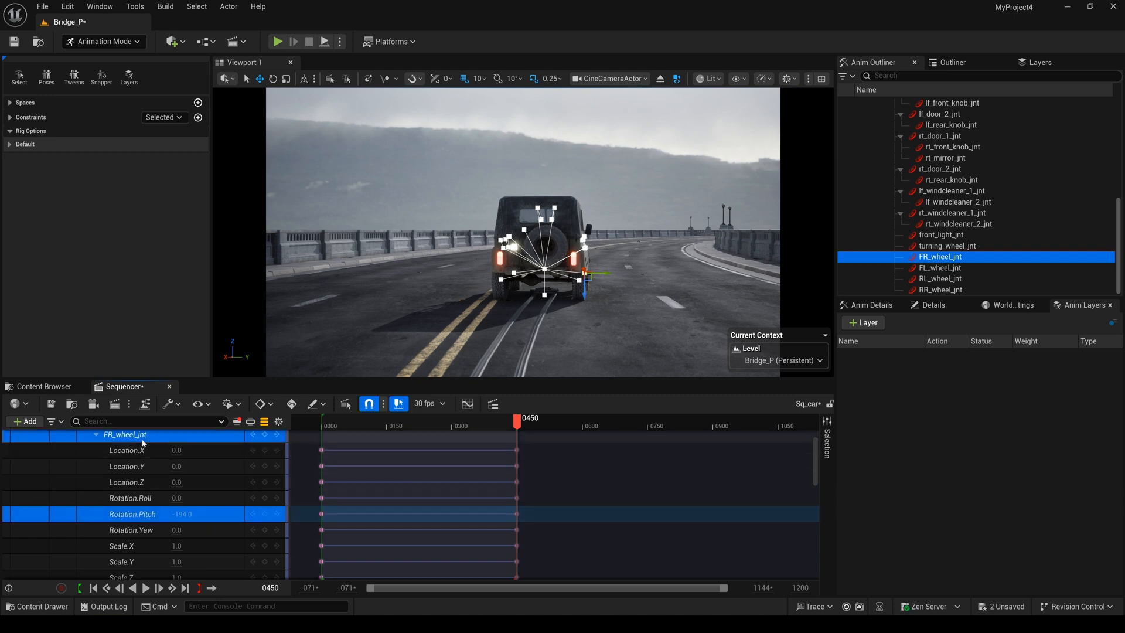
pyautogui.click(96, 435)
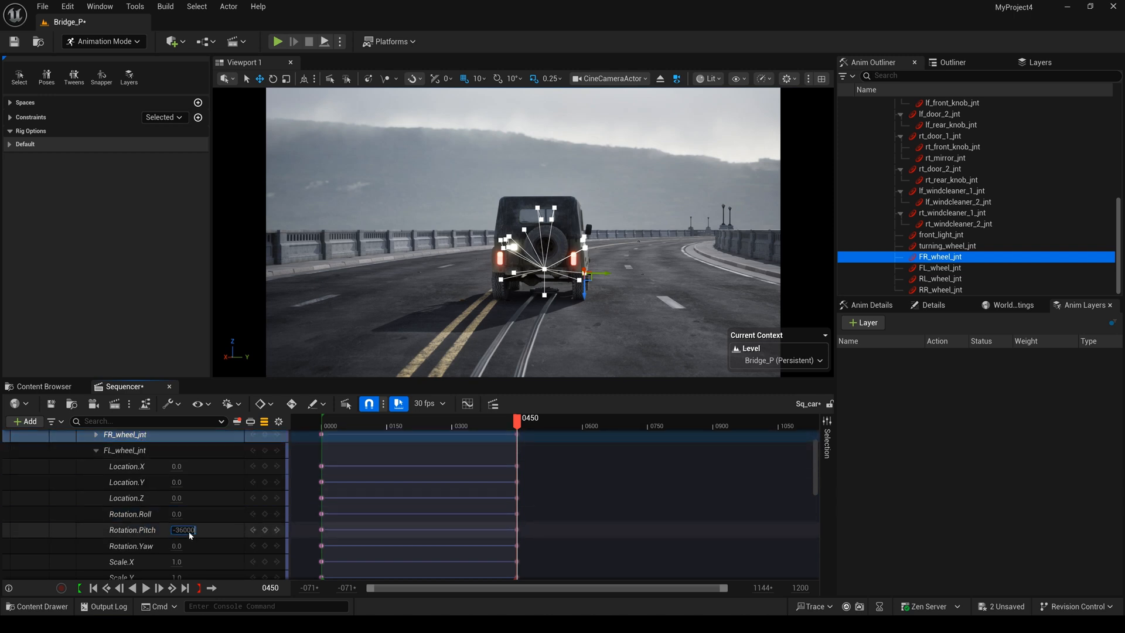
pyautogui.press('Return')
# Key the same pitch spin on the rear left and rear right wheels, then return to frame 0.
pyautogui.click(96, 450)
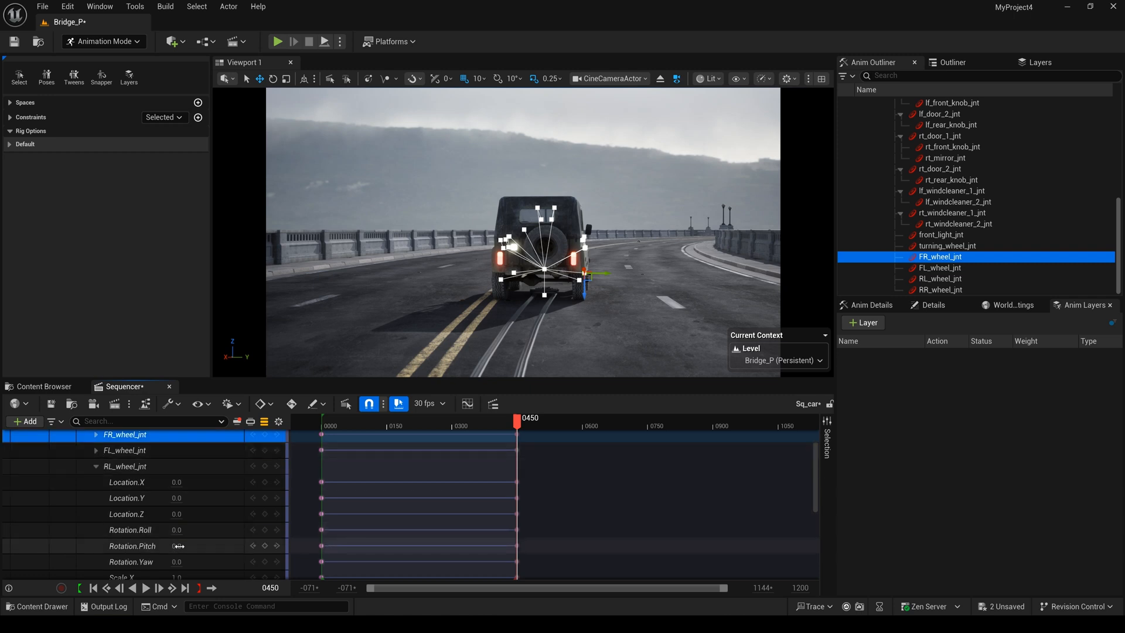
pyautogui.press('Return')
pyautogui.click(96, 466)
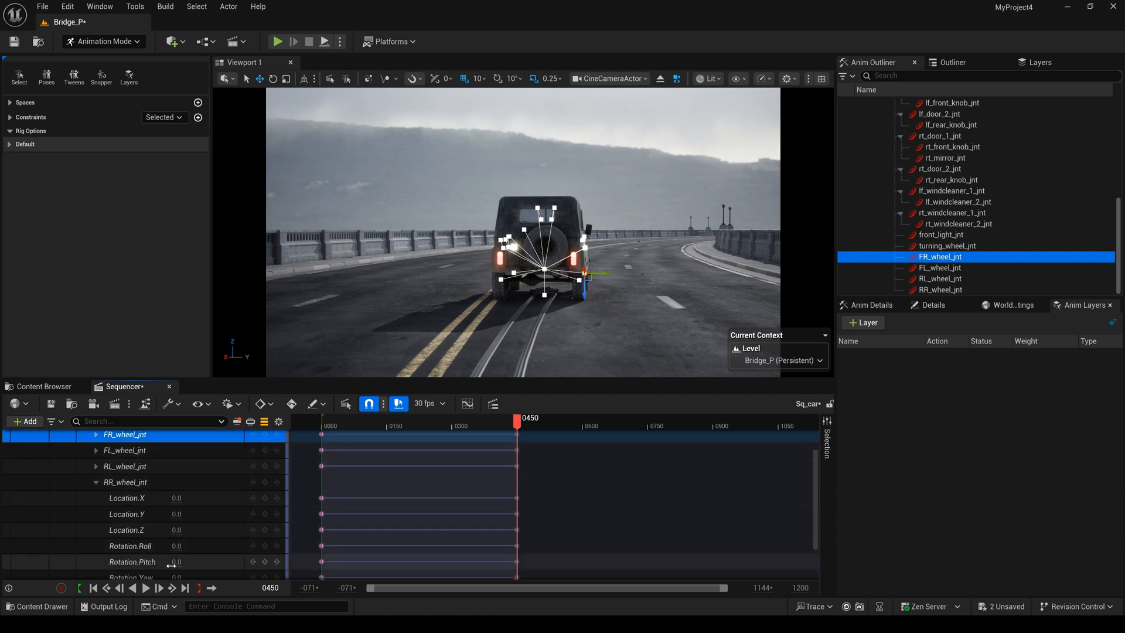
pyautogui.press('Return')
pyautogui.click(96, 482)
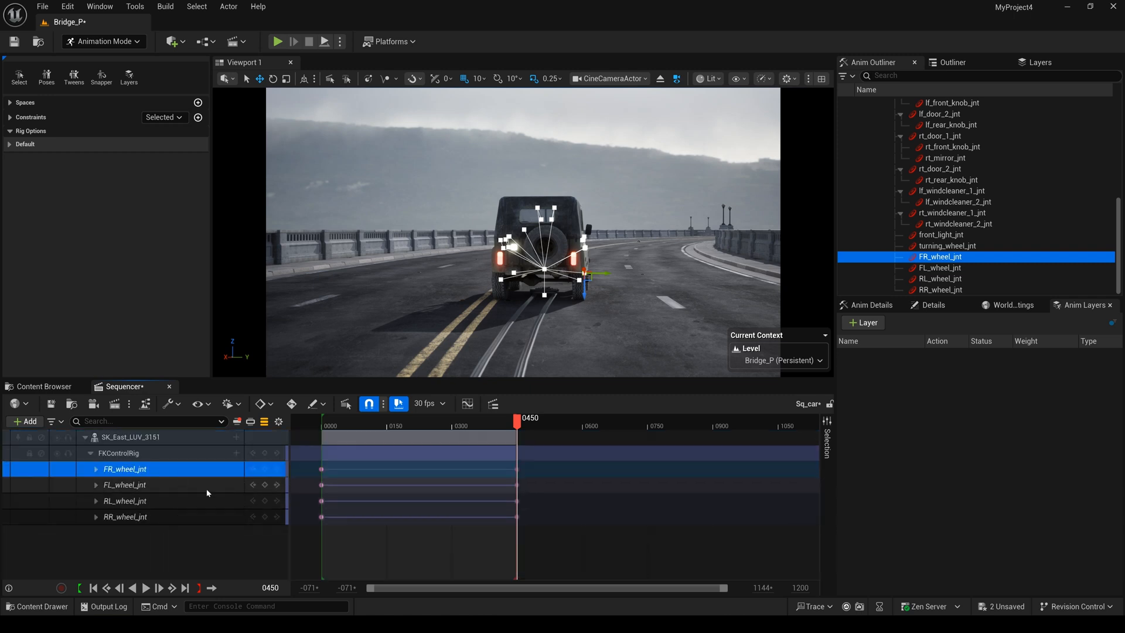
pyautogui.click(93, 587)
# Preview the jeep driving with spinning wheels, then switch back to Selection Mode.
pyautogui.click(145, 587)
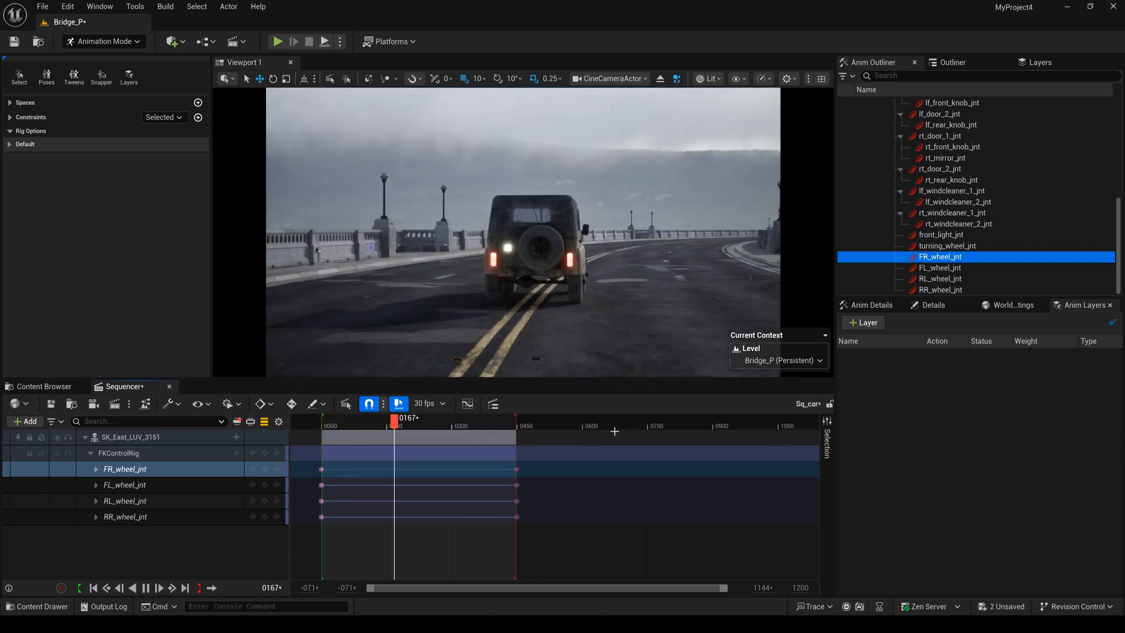
pyautogui.click(146, 587)
pyautogui.click(51, 405)
pyautogui.click(104, 42)
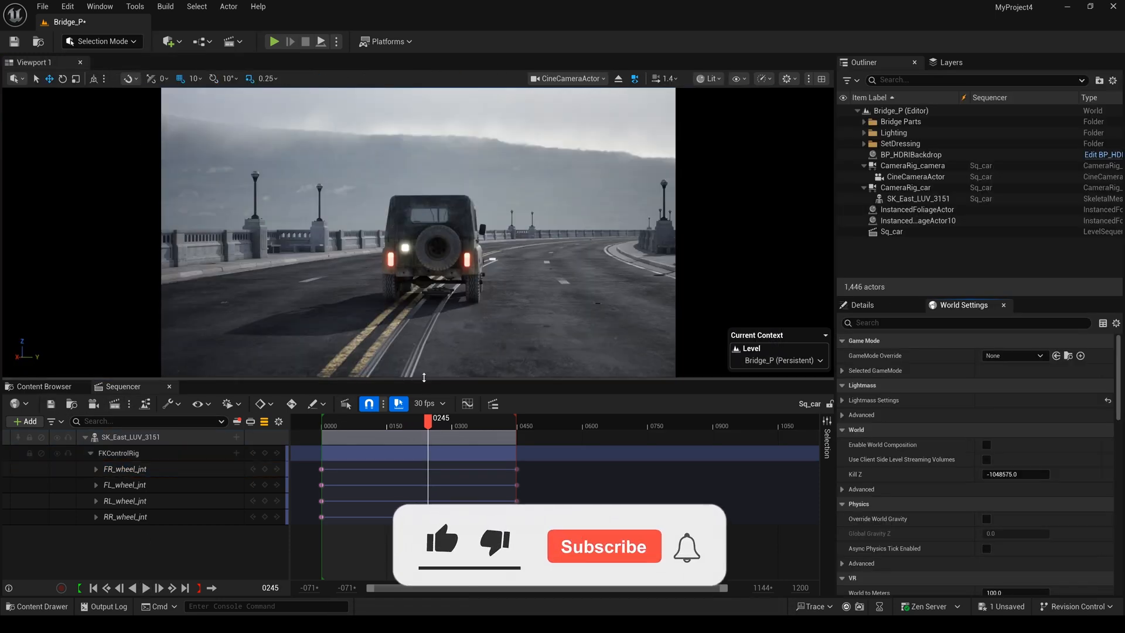
# Enlarge the viewport, show all sequence tracks again and return to the first frame.
pyautogui.moveTo(264, 381); pyautogui.dragTo(264, 417)
pyautogui.click(265, 458)
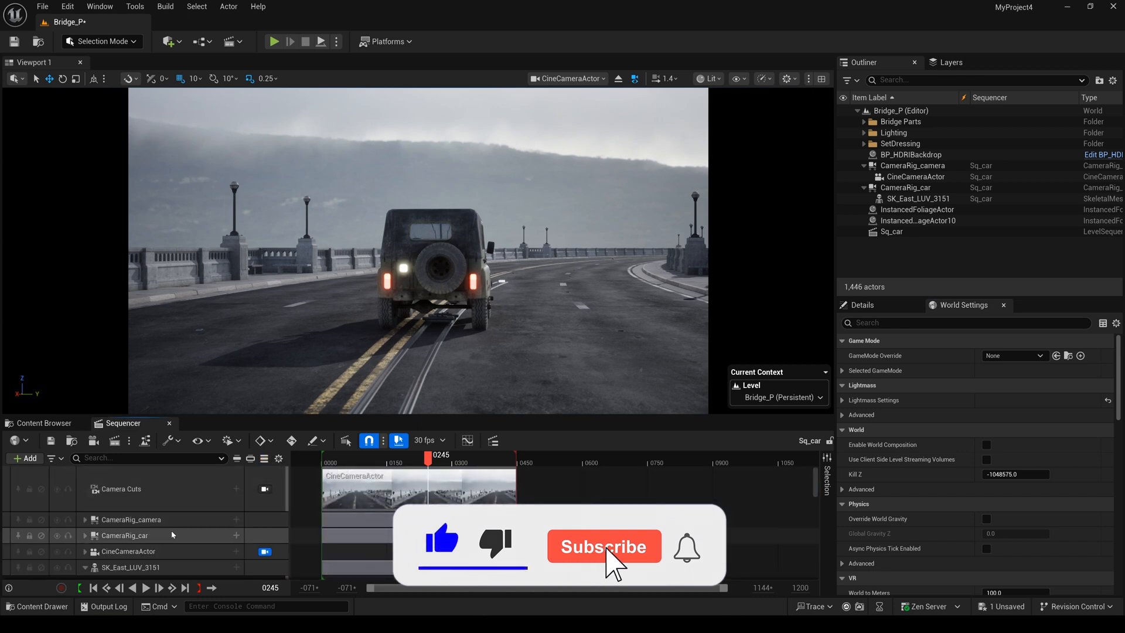
pyautogui.scroll(-3, 147, 527)
pyautogui.click(86, 532)
pyautogui.scroll(3, 148, 528)
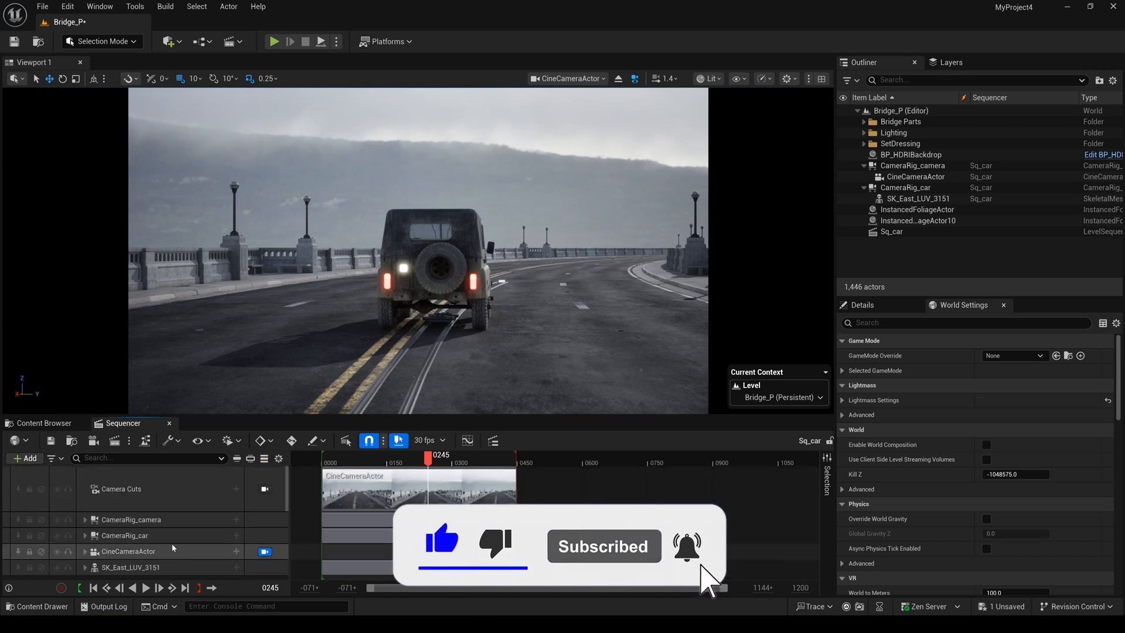